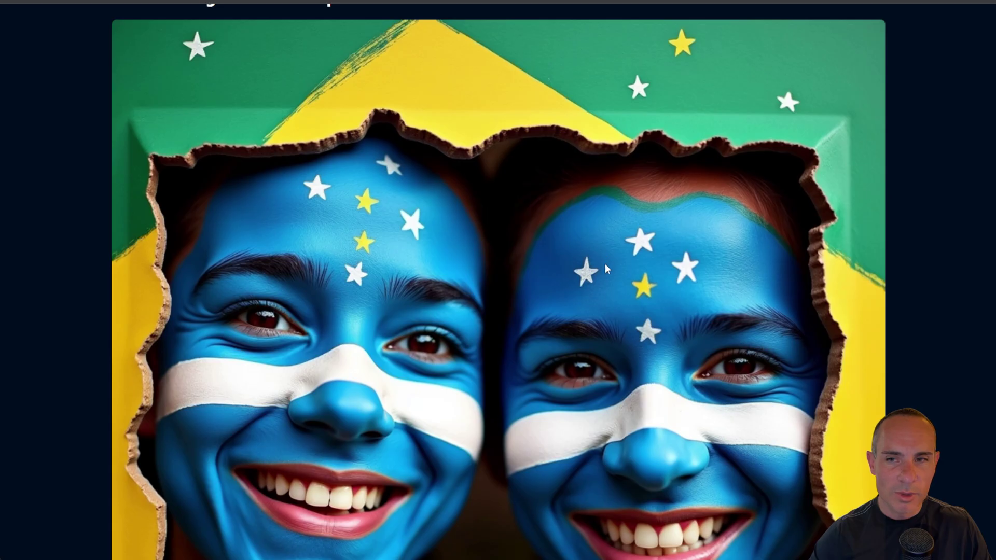
Step: Copy the prompt of the Brazilian-flag painted faces image from its image page
{"action": "scroll", "coordinate": [605, 269], "scroll_direction": "down", "scroll_amount": 15}
{"action": "scroll", "coordinate": [605, 265], "scroll_direction": "down", "scroll_amount": 3}
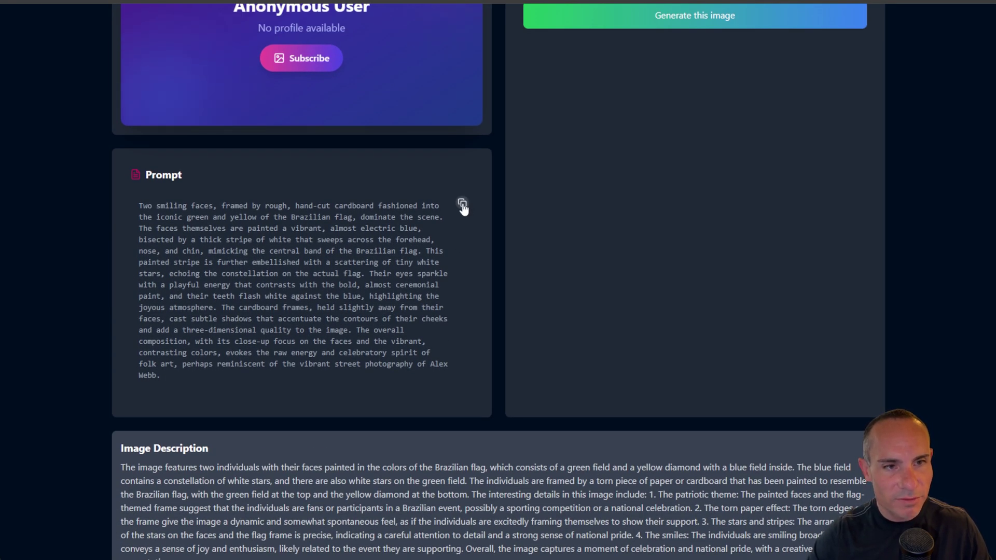
{"action": "left_click", "coordinate": [462, 205]}
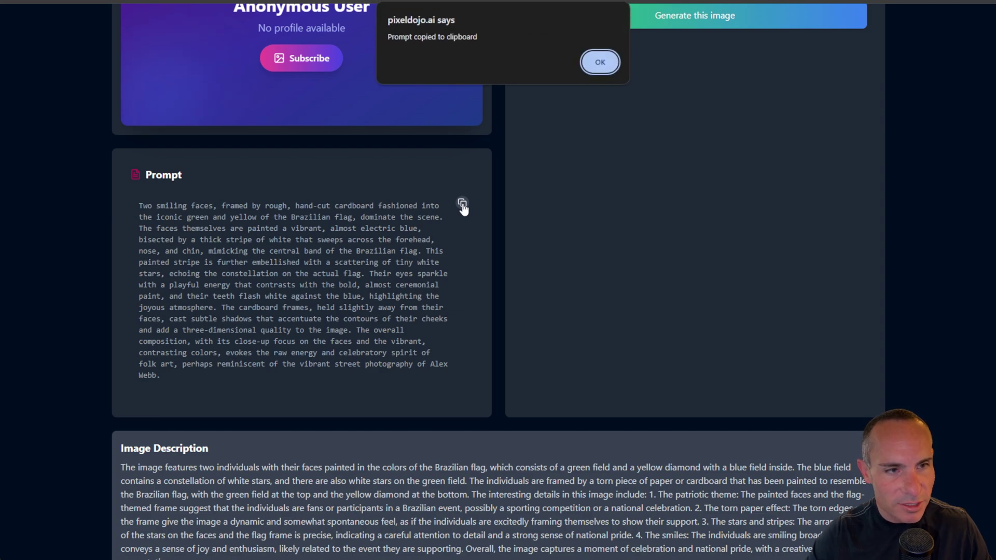
{"action": "left_click", "coordinate": [603, 65]}
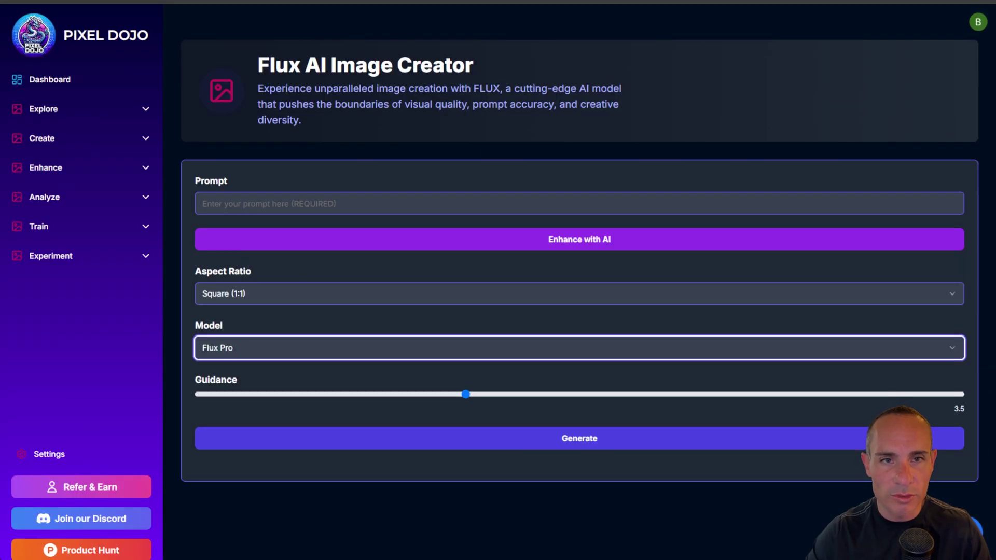
Step: Paste the copied painted faces prompt into both the Flux and the Stable Diffusion 3 image creators
{"action": "left_click", "coordinate": [263, 203]}
{"action": "key", "text": "ctrl+v"}
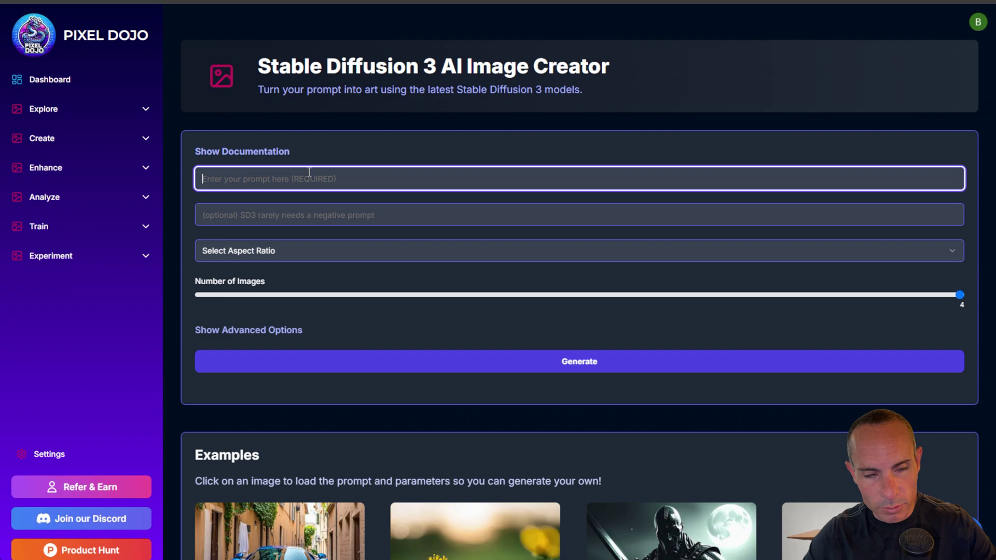
{"action": "key", "text": "ctrl+v"}
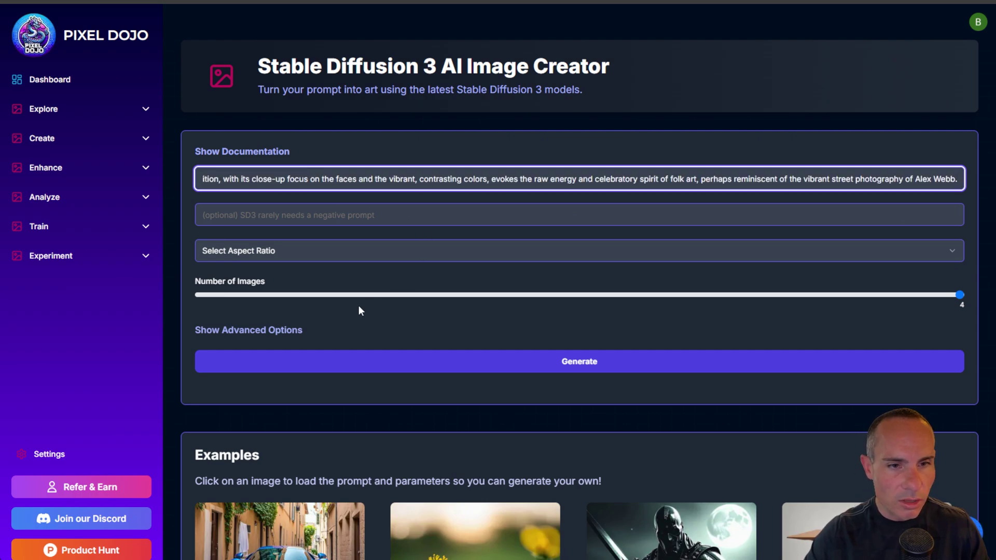
Step: Show the Stable Diffusion 3 advanced options and generate the painted faces image with both Flux Pro and Stable Diffusion 3
{"action": "left_click", "coordinate": [261, 337]}
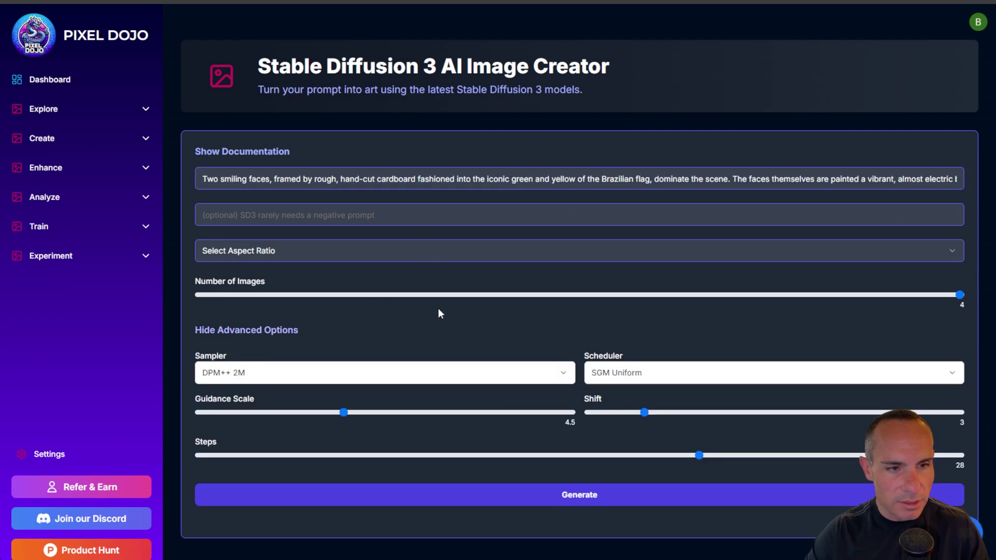
{"action": "scroll", "coordinate": [440, 309], "scroll_direction": "down", "scroll_amount": 3}
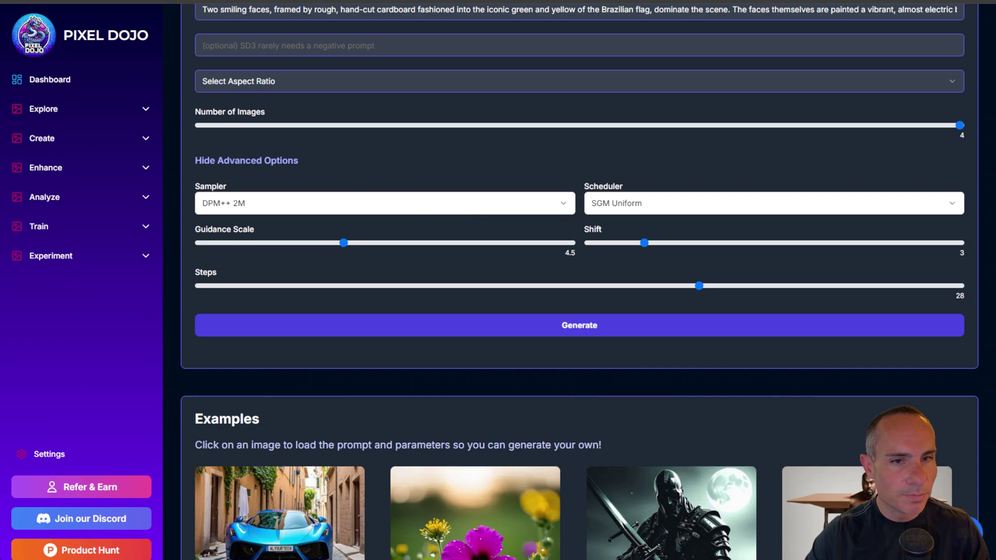
{"action": "left_click", "coordinate": [51, 2]}
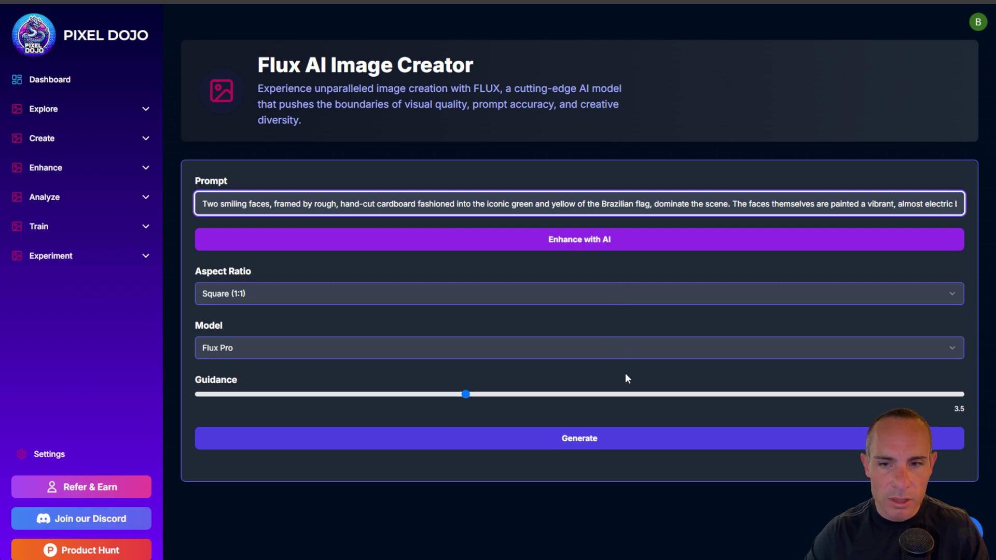
{"action": "left_click", "coordinate": [584, 439]}
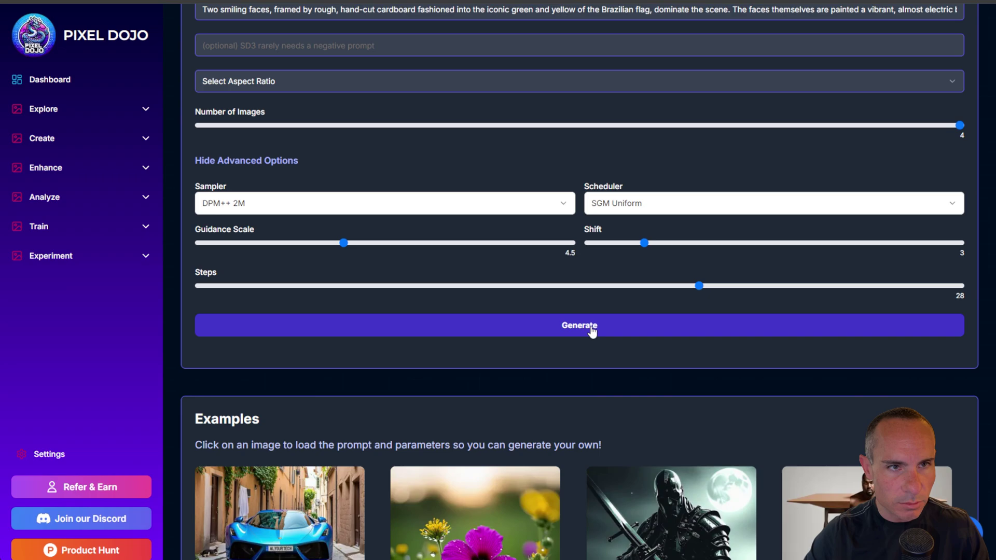
{"action": "left_click", "coordinate": [592, 328]}
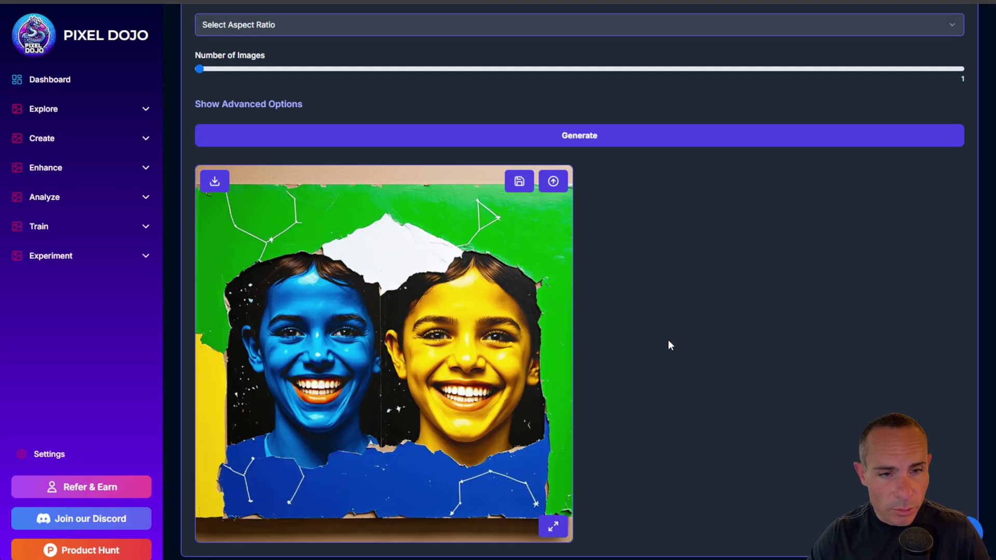
Step: Inspect the Stable Diffusion 3 painted faces image at enlarged size and save it
{"action": "scroll", "coordinate": [668, 344], "scroll_direction": "down", "scroll_amount": 1}
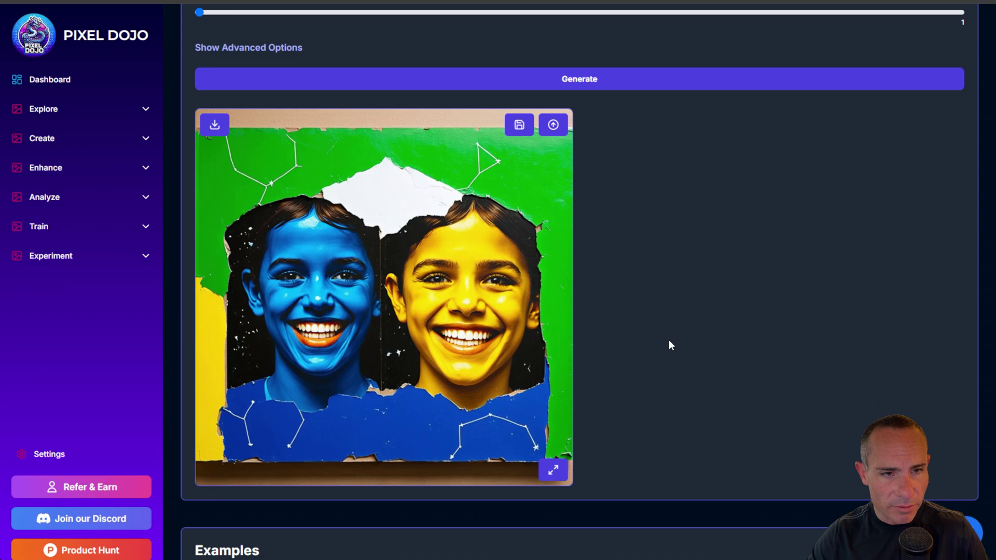
{"action": "left_click", "coordinate": [553, 472]}
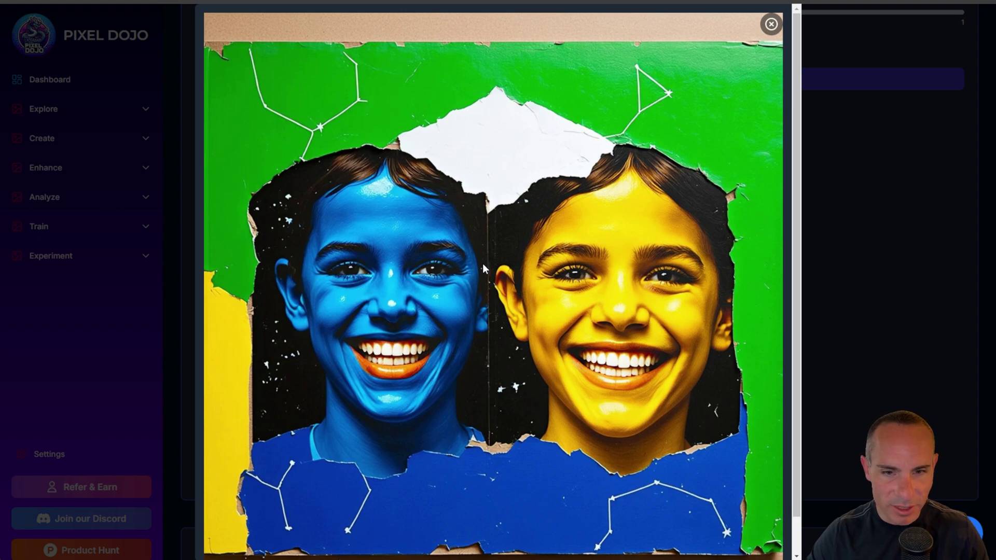
{"action": "left_click", "coordinate": [851, 306]}
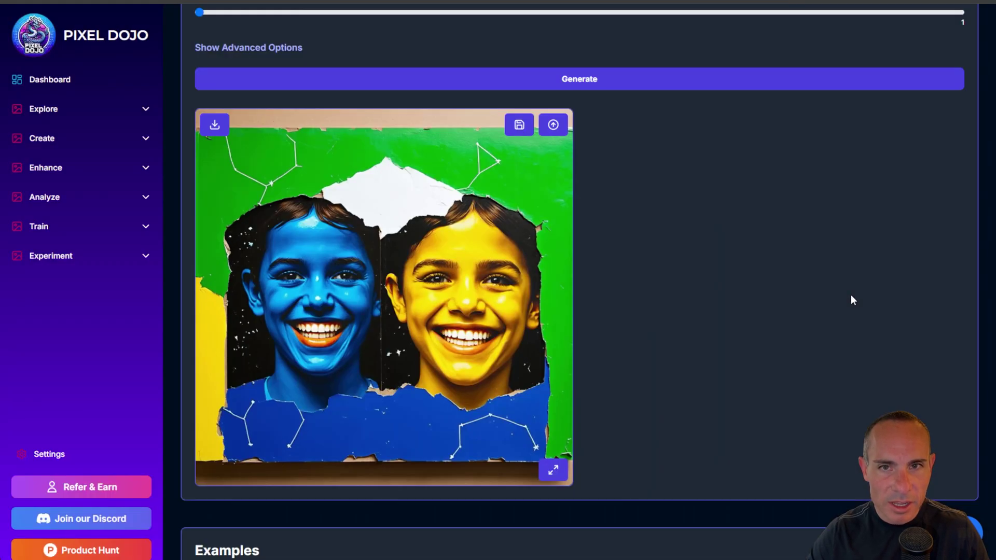
{"action": "left_click", "coordinate": [517, 127]}
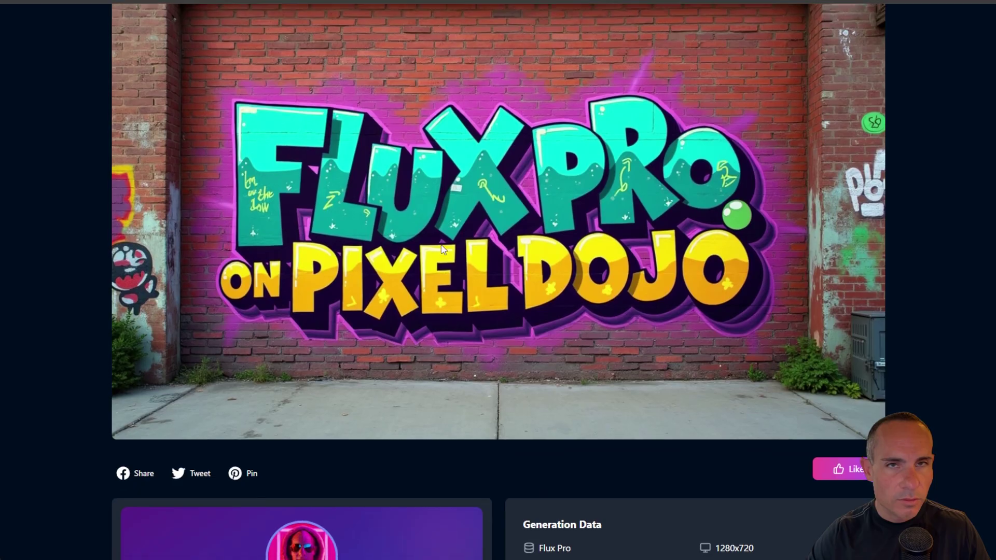
Step: Replace the Flux creator's prompt with the one from the Flux Pro graffiti wall image page
{"action": "scroll", "coordinate": [442, 247], "scroll_direction": "down", "scroll_amount": 1}
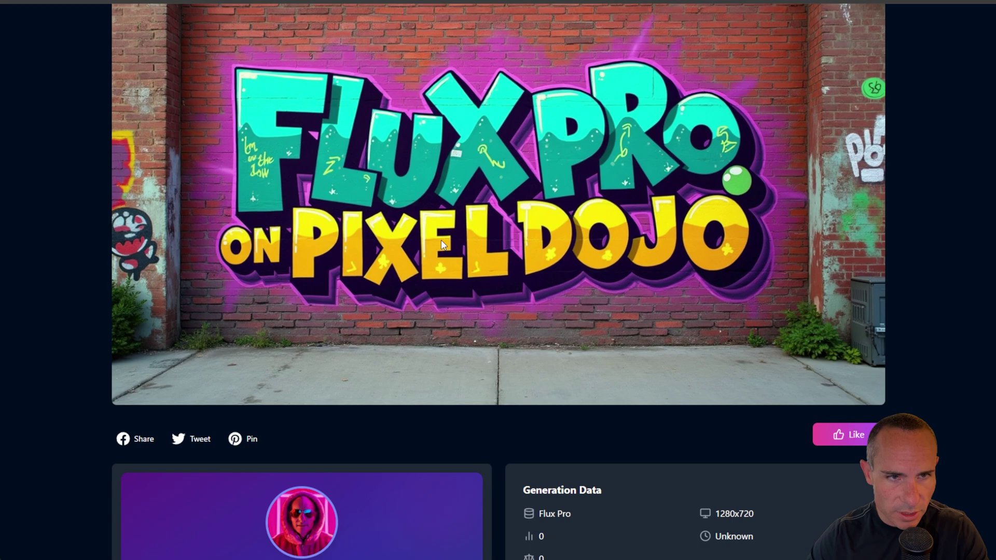
{"action": "scroll", "coordinate": [442, 247], "scroll_direction": "down", "scroll_amount": 5}
{"action": "scroll", "coordinate": [442, 244], "scroll_direction": "down", "scroll_amount": 4}
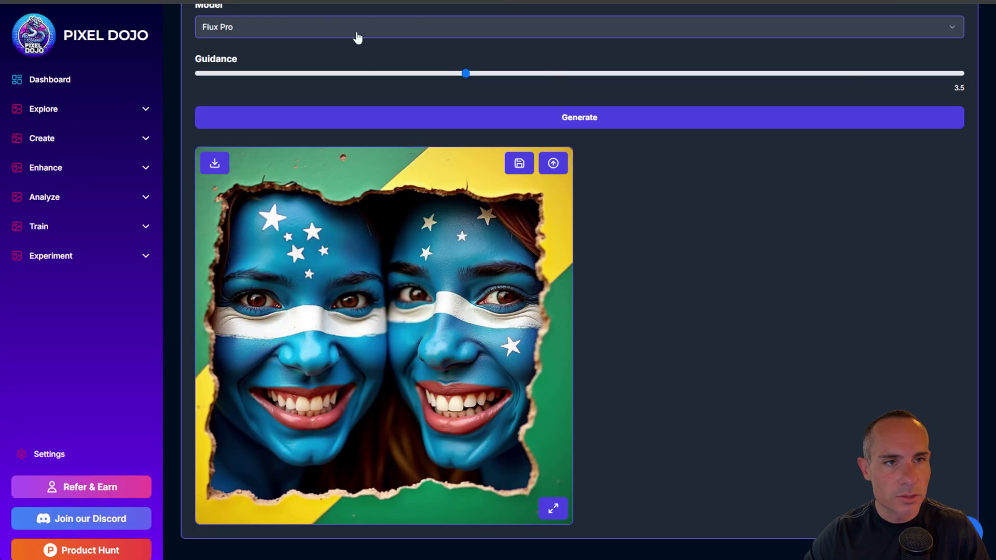
{"action": "scroll", "coordinate": [419, 148], "scroll_direction": "up", "scroll_amount": 5}
{"action": "left_click", "coordinate": [395, 163]}
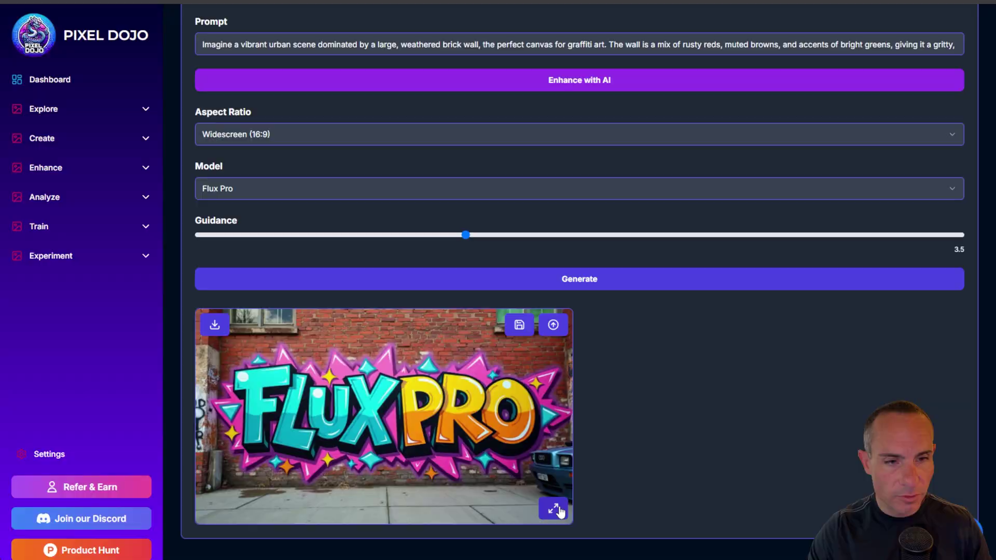
Step: Compare the Flux Pro and Stable Diffusion 3 graffiti images at enlarged size and save the Stable Diffusion 3 one
{"action": "left_click", "coordinate": [555, 510]}
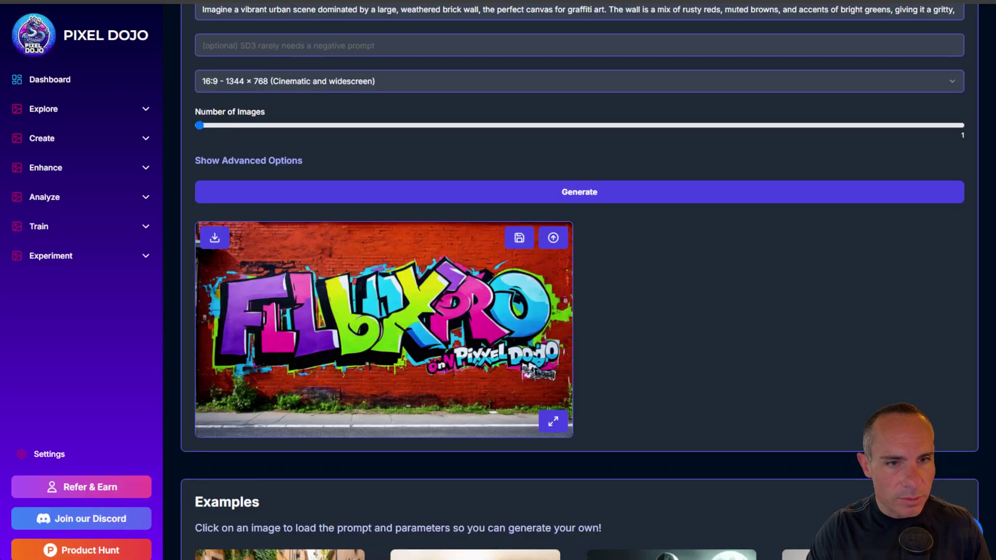
{"action": "left_click", "coordinate": [551, 418]}
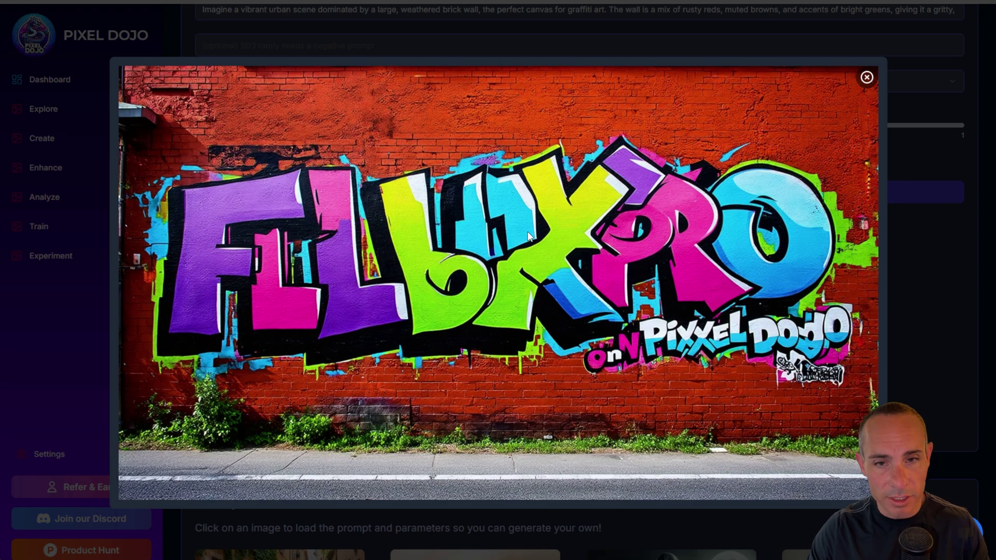
{"action": "left_click", "coordinate": [866, 77]}
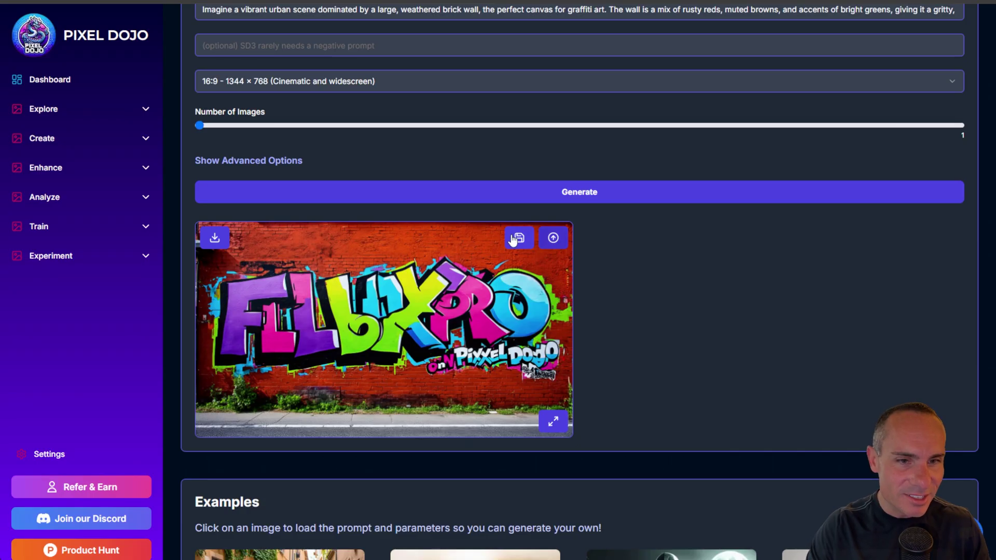
{"action": "left_click", "coordinate": [520, 239]}
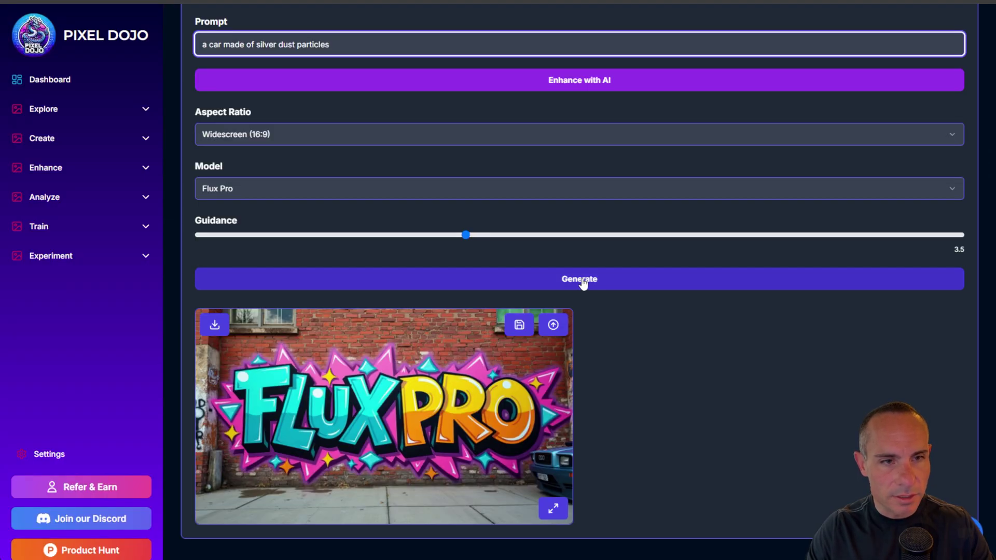
Step: Generate "a car made of silver dust particles" with Flux Pro in Widescreen (16:9), and view the car and pigtailed woman images enlarged
{"action": "left_click", "coordinate": [581, 280]}
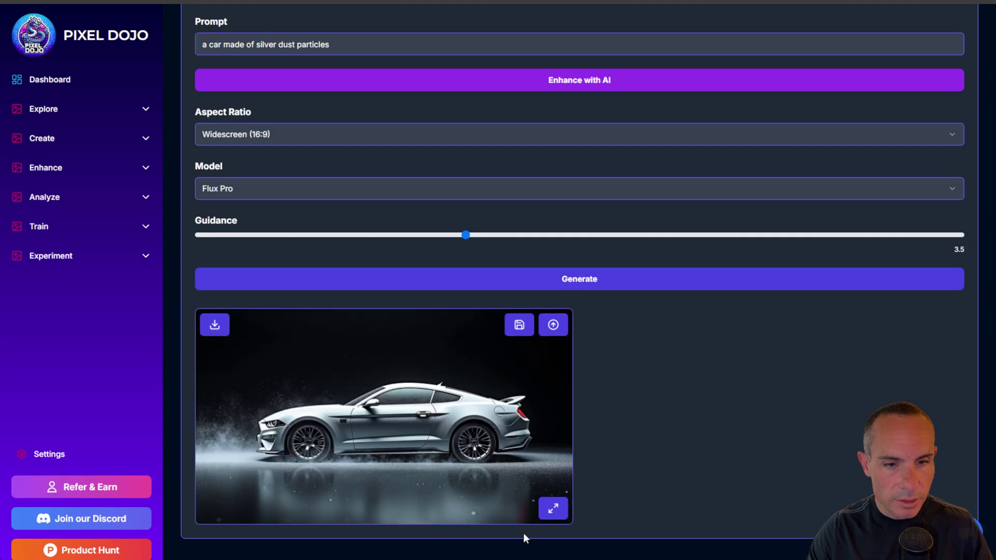
{"action": "left_click", "coordinate": [553, 509]}
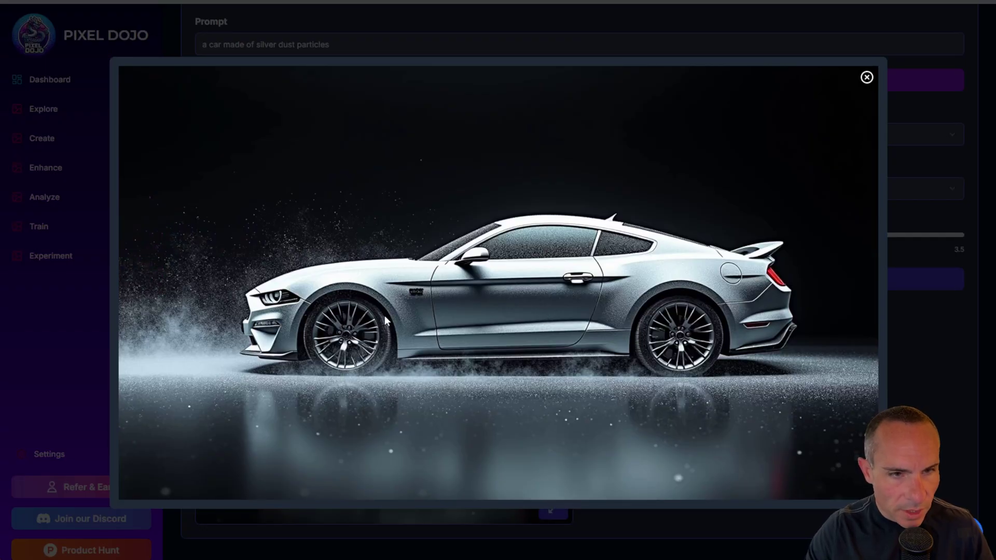
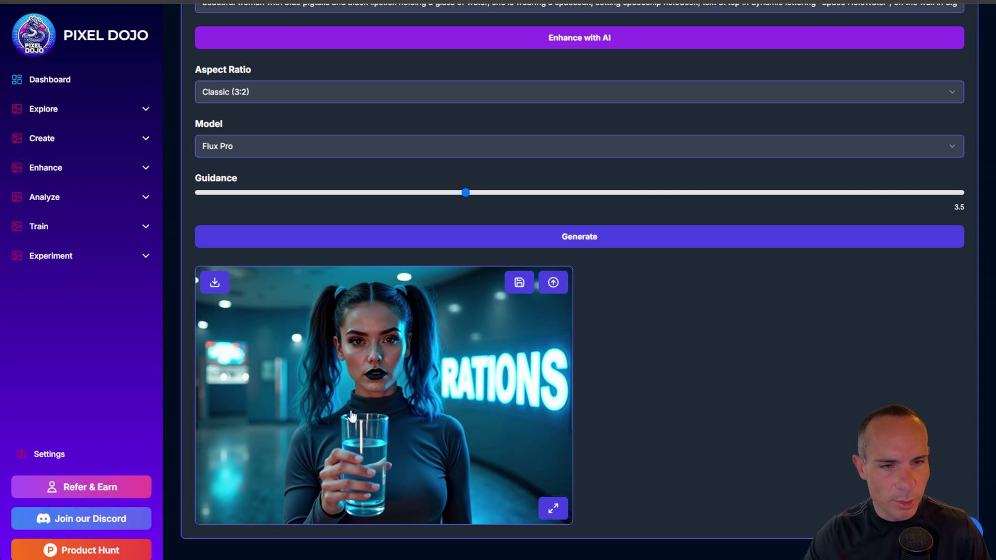
{"action": "left_click", "coordinate": [553, 509]}
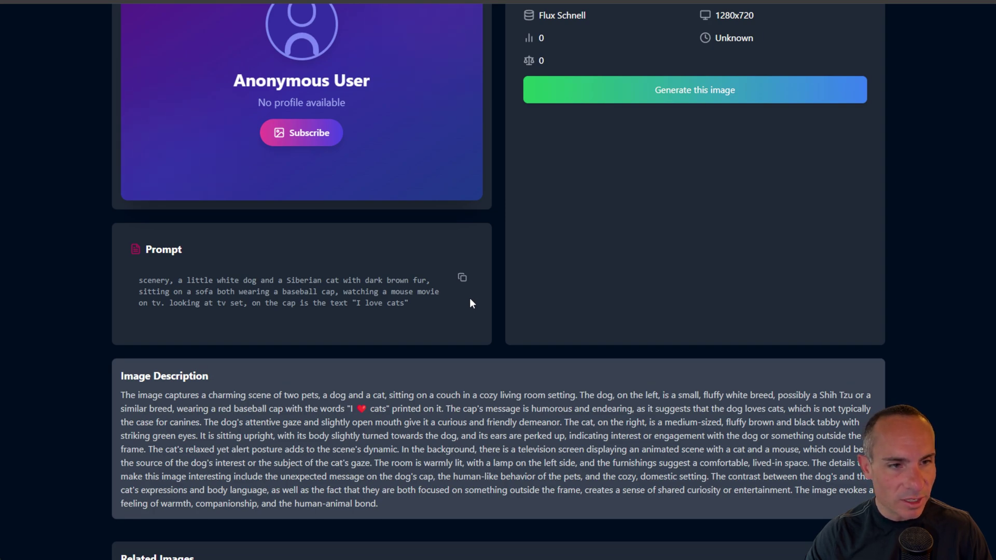
Step: Review the dog and cat reference image and its prompt, and view the Flux Pro version of it enlarged
{"action": "scroll", "coordinate": [472, 303], "scroll_direction": "up", "scroll_amount": 15}
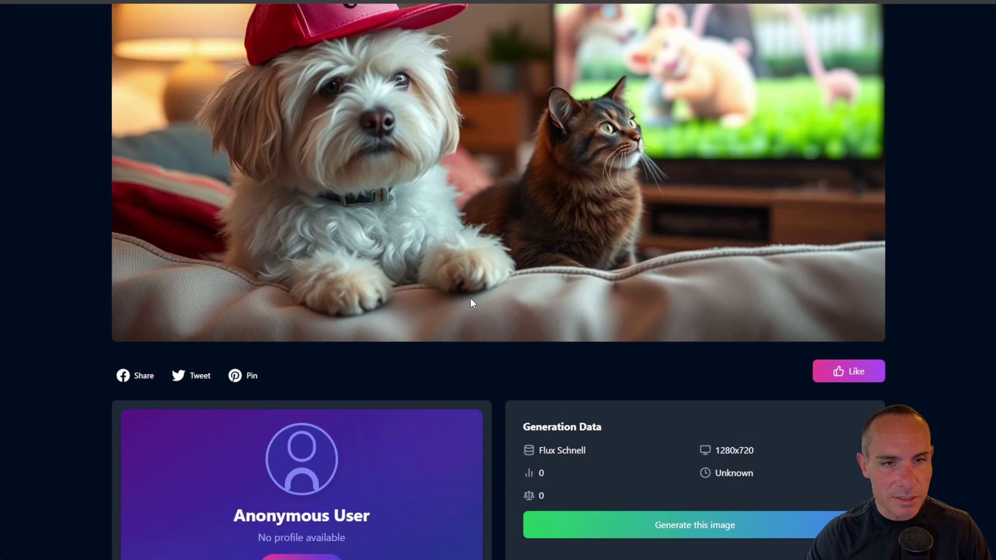
{"action": "scroll", "coordinate": [472, 303], "scroll_direction": "down", "scroll_amount": 3}
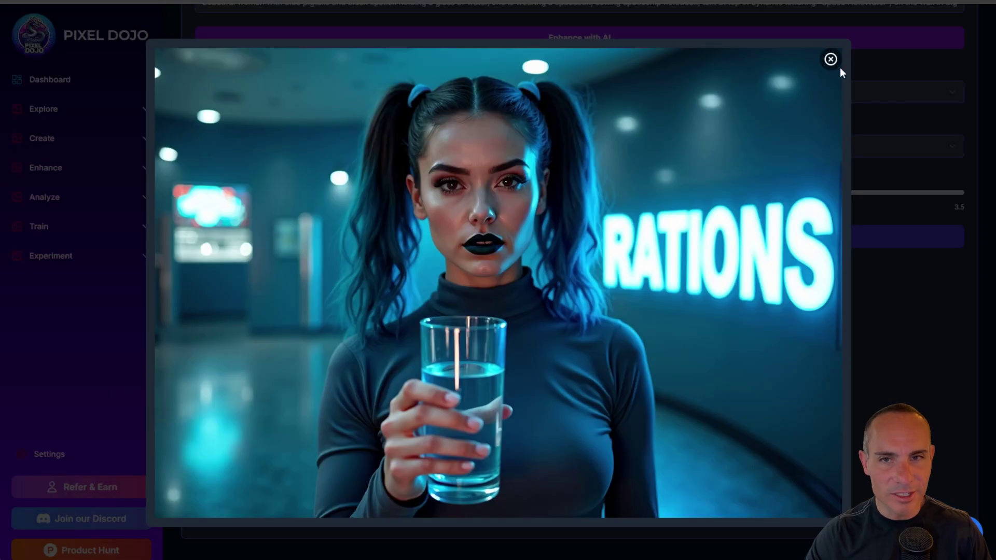
{"action": "left_click", "coordinate": [829, 61]}
{"action": "left_click", "coordinate": [552, 510]}
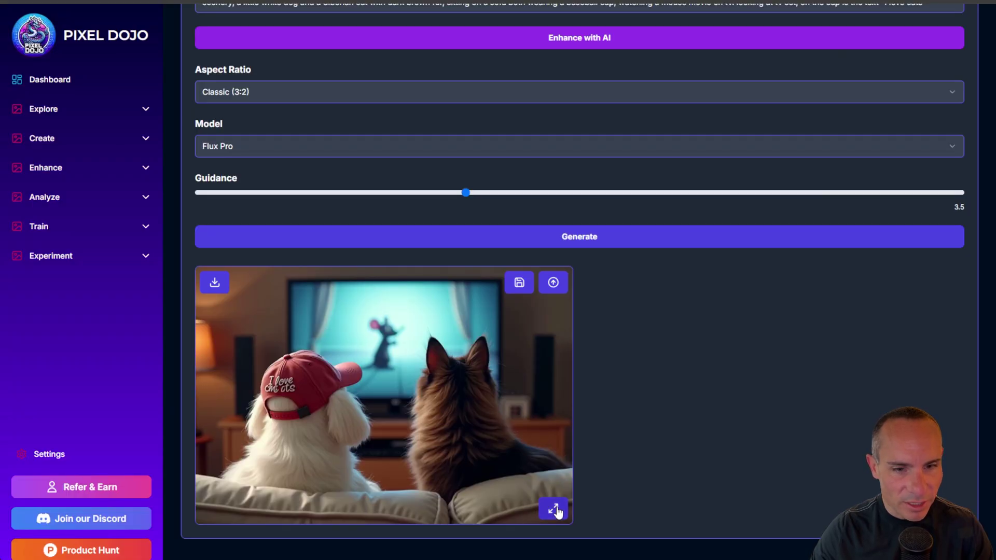
{"action": "left_click", "coordinate": [554, 510]}
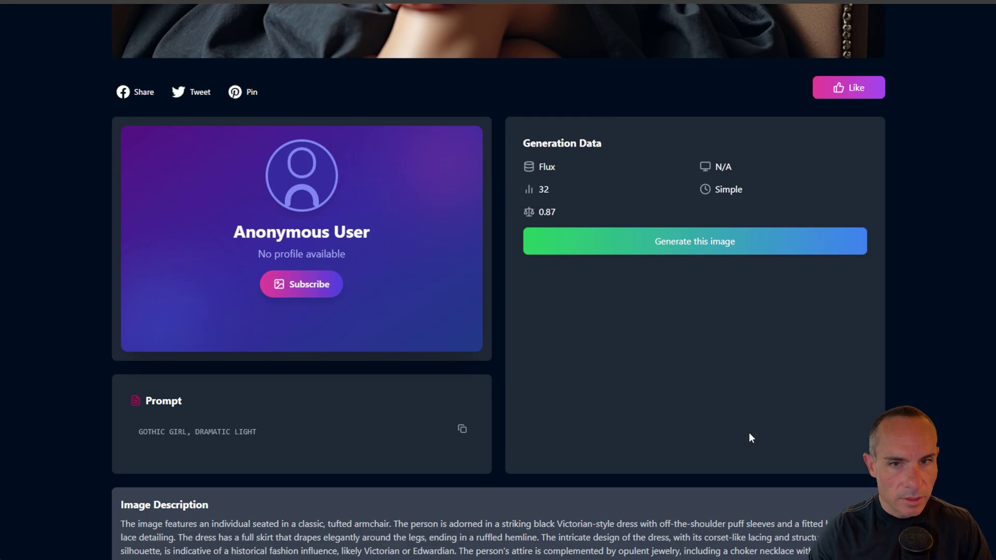
Step: Examine the "GOTHIC GIRL, DRAMATIC LIGHT" reference page and compare its Flux Pro and Stable Diffusion 3 versions at enlarged size
{"action": "scroll", "coordinate": [750, 434], "scroll_direction": "down", "scroll_amount": 1}
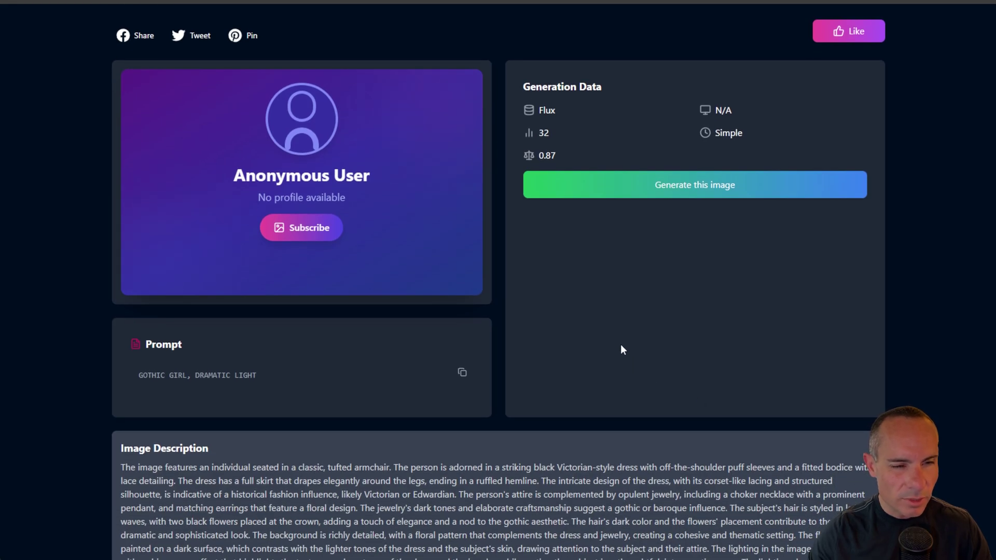
{"action": "scroll", "coordinate": [619, 338], "scroll_direction": "up", "scroll_amount": 10}
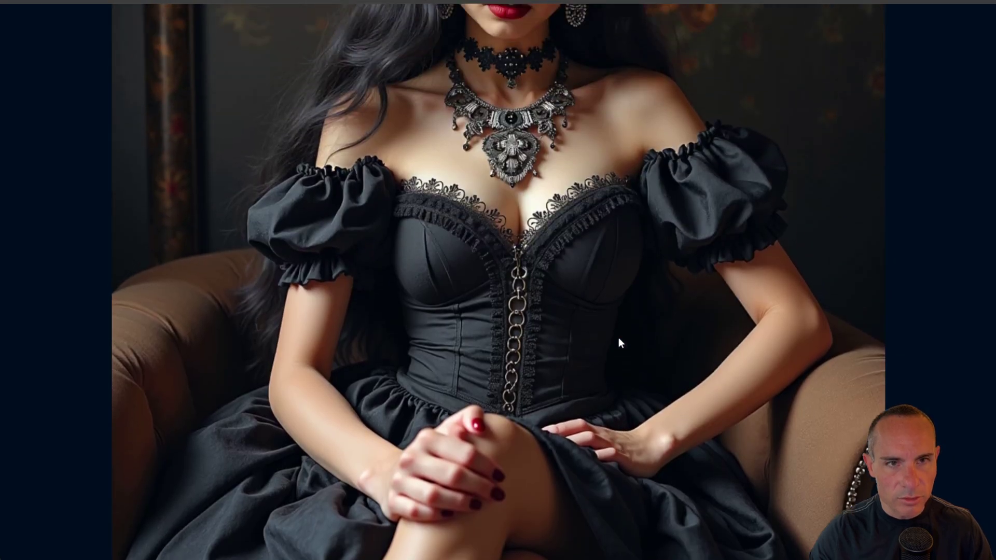
{"action": "scroll", "coordinate": [618, 337], "scroll_direction": "up", "scroll_amount": 3}
{"action": "scroll", "coordinate": [618, 337], "scroll_direction": "down", "scroll_amount": 1}
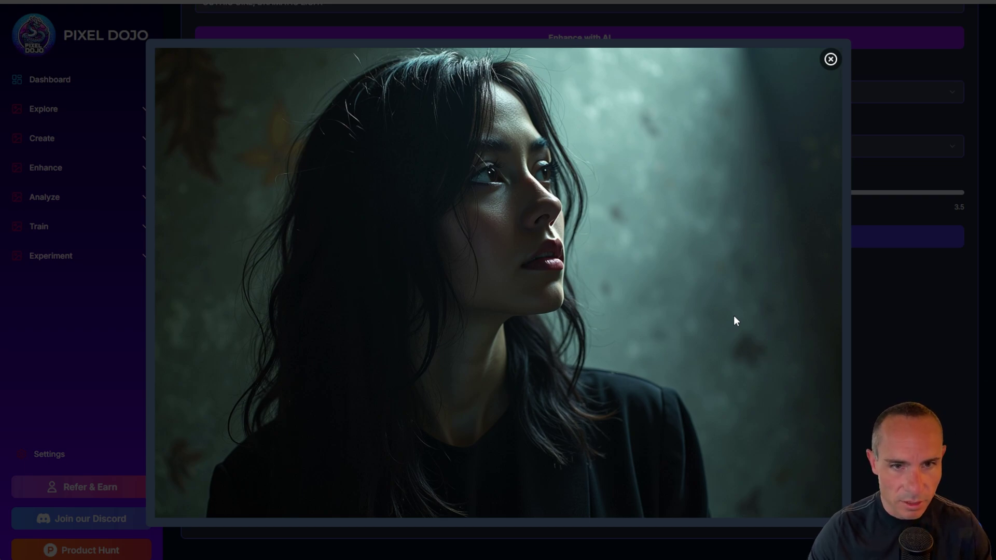
{"action": "left_click", "coordinate": [830, 60]}
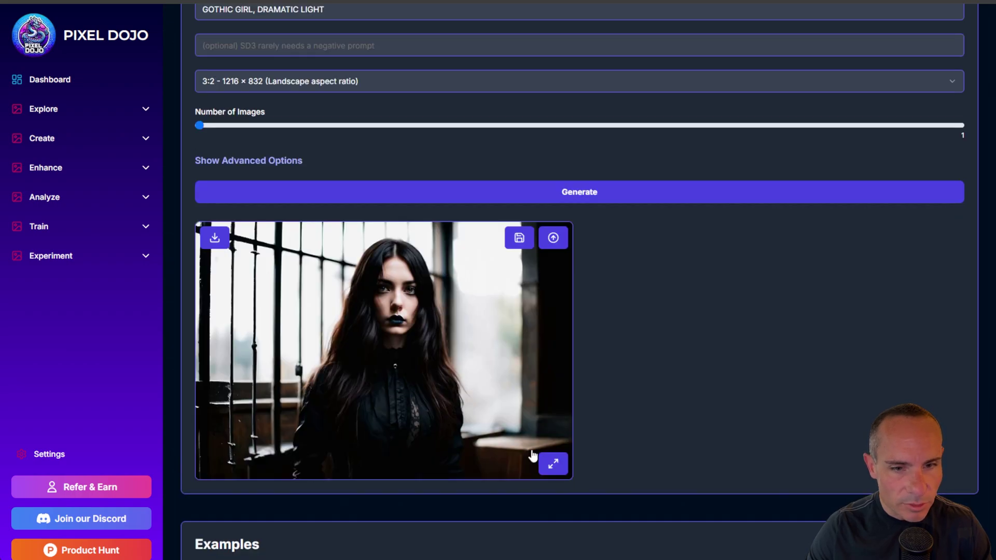
{"action": "left_click", "coordinate": [553, 462]}
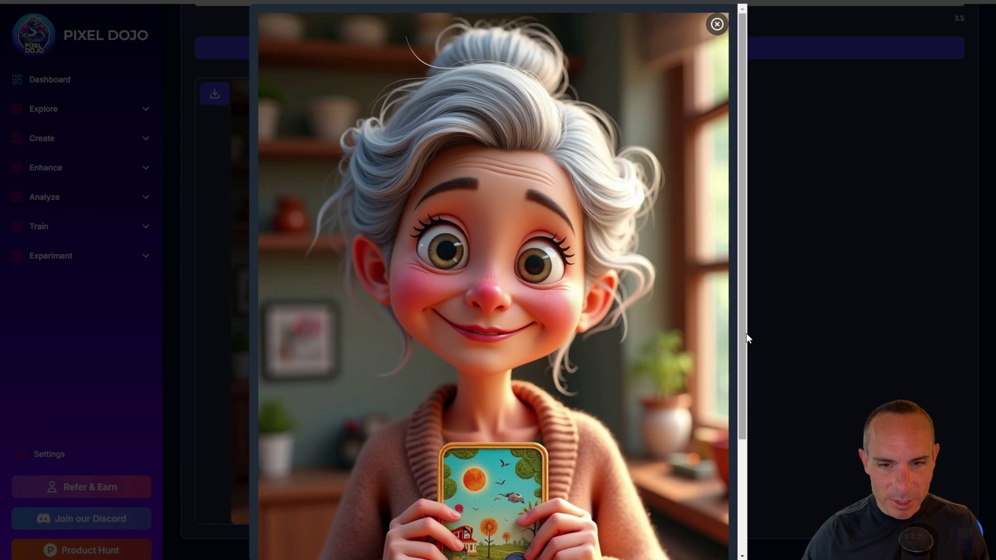
Step: Examine the lower part of the enlarged Flux image of the grey-haired woman holding a picture card
{"action": "left_click_drag", "start_coordinate": [748, 338], "coordinate": [744, 467]}
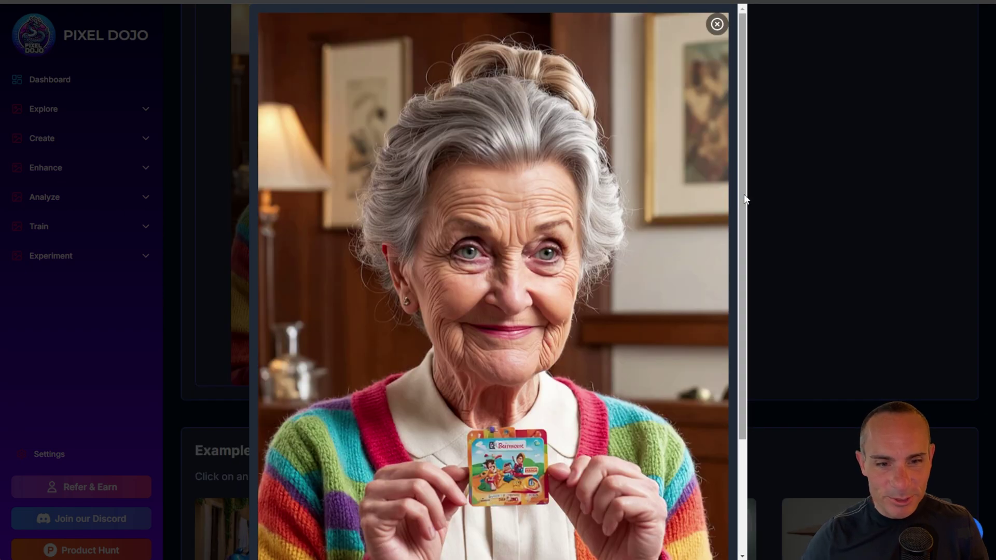
Step: Examine the hands, picture card and knitted cardigan in the enlarged portrait of the grey-haired woman
{"action": "left_click_drag", "start_coordinate": [745, 199], "coordinate": [737, 338]}
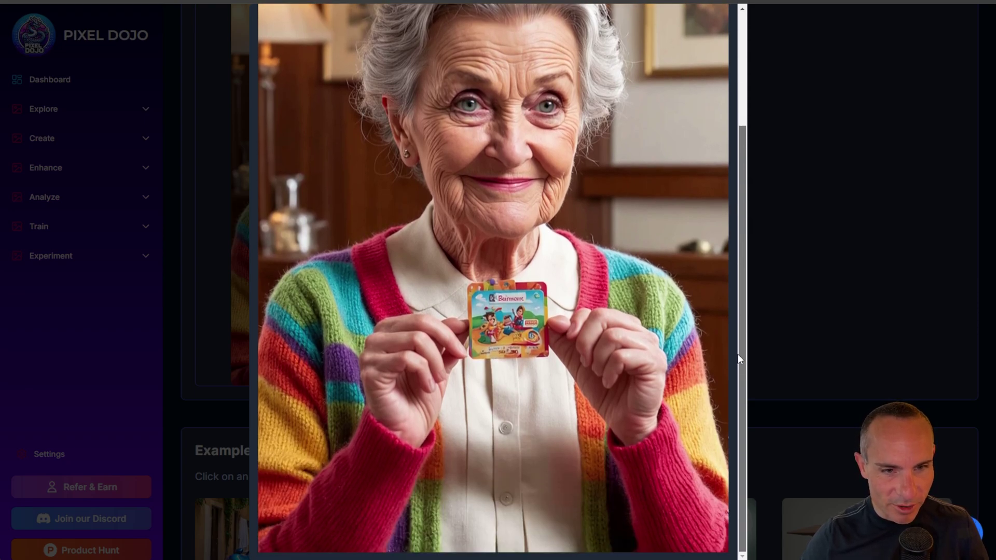
{"action": "scroll", "coordinate": [731, 291], "scroll_direction": "up", "scroll_amount": 3}
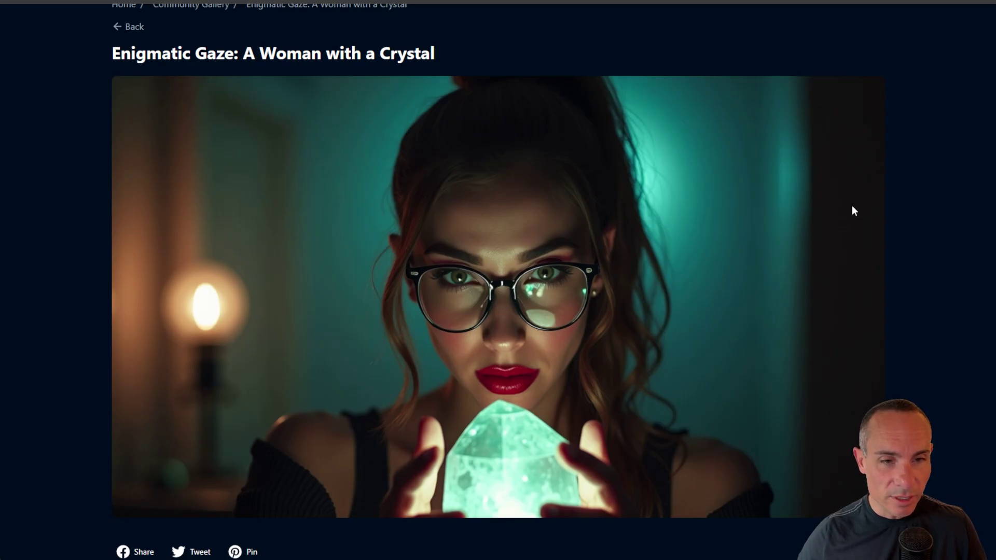
Step: Review the "Enigmatic Gaze: A Woman with a Crystal" reference page and copy its female evil hypnotist prompt
{"action": "scroll", "coordinate": [853, 206], "scroll_direction": "down", "scroll_amount": 1}
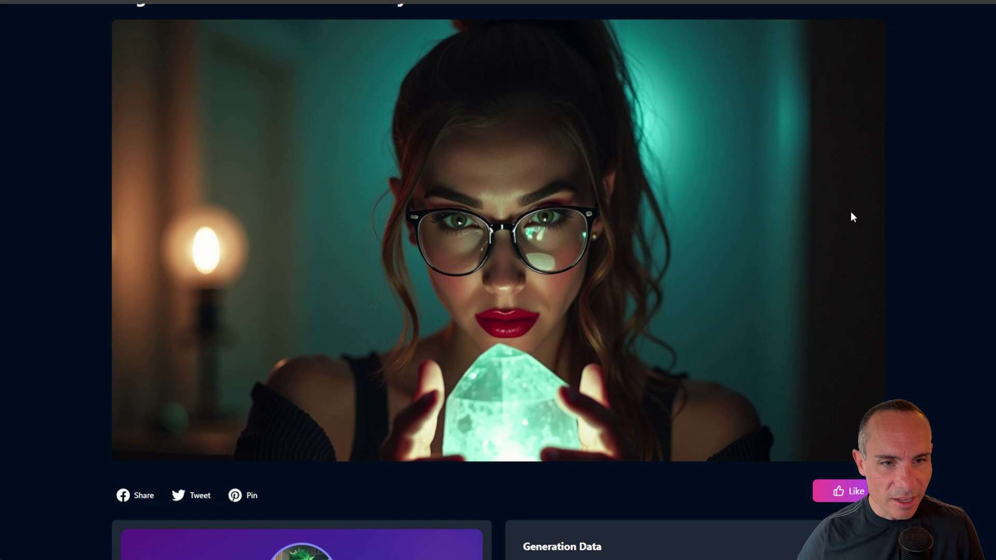
{"action": "scroll", "coordinate": [852, 213], "scroll_direction": "down", "scroll_amount": 10}
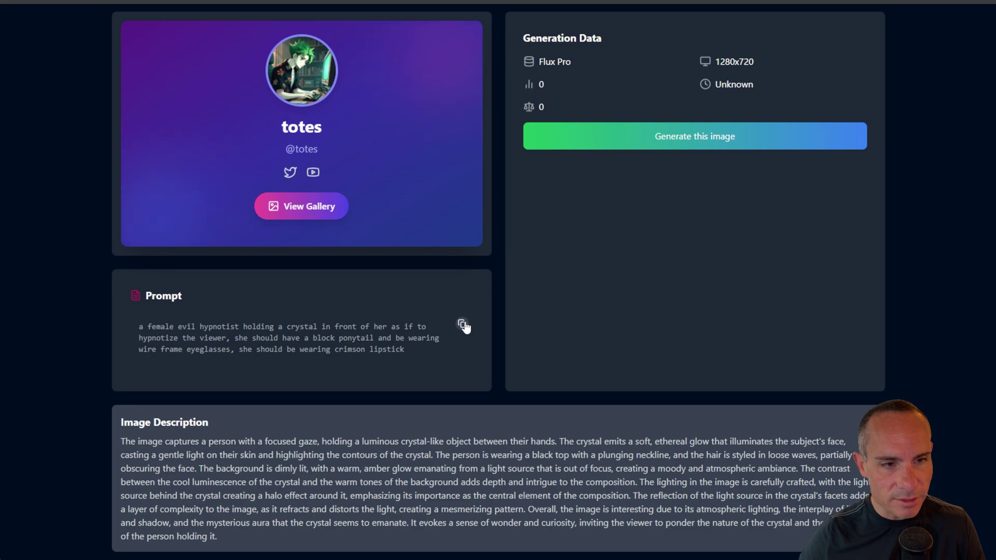
{"action": "left_click", "coordinate": [463, 325]}
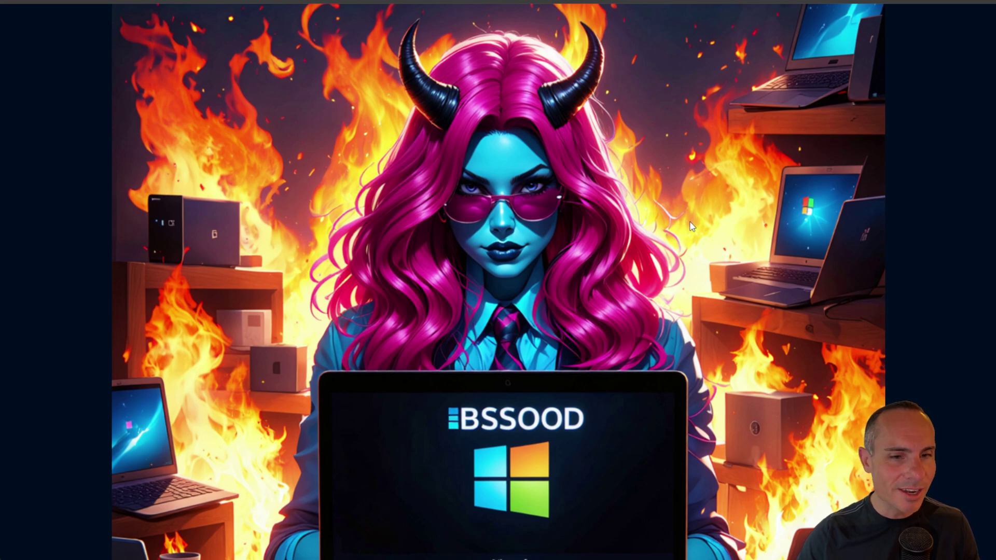
Step: Examine the reference image of the blue-skinned horned character with a Windows laptop, along with its prompt and generation data
{"action": "scroll", "coordinate": [692, 224], "scroll_direction": "down", "scroll_amount": 3}
{"action": "scroll", "coordinate": [689, 227], "scroll_direction": "down", "scroll_amount": 9}
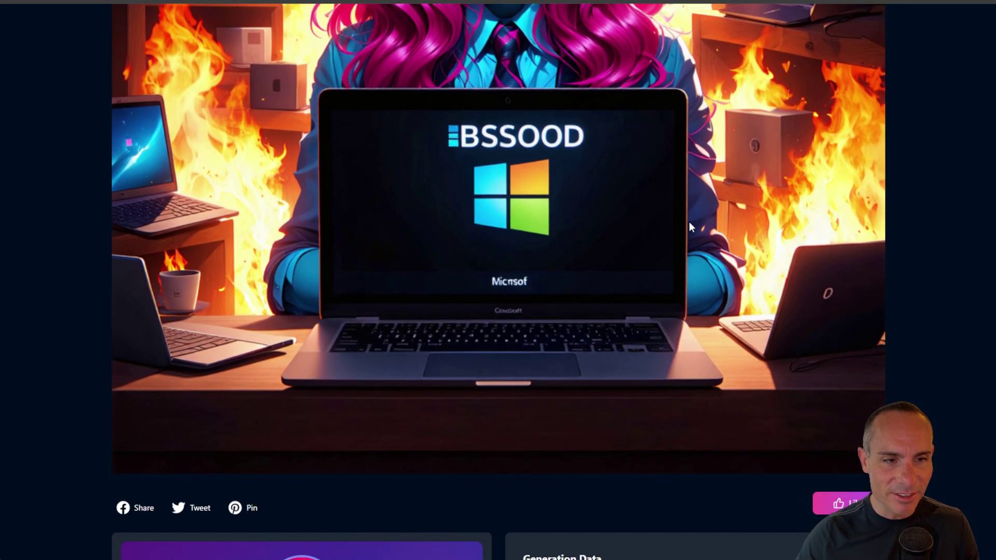
{"action": "scroll", "coordinate": [690, 226], "scroll_direction": "down", "scroll_amount": 4}
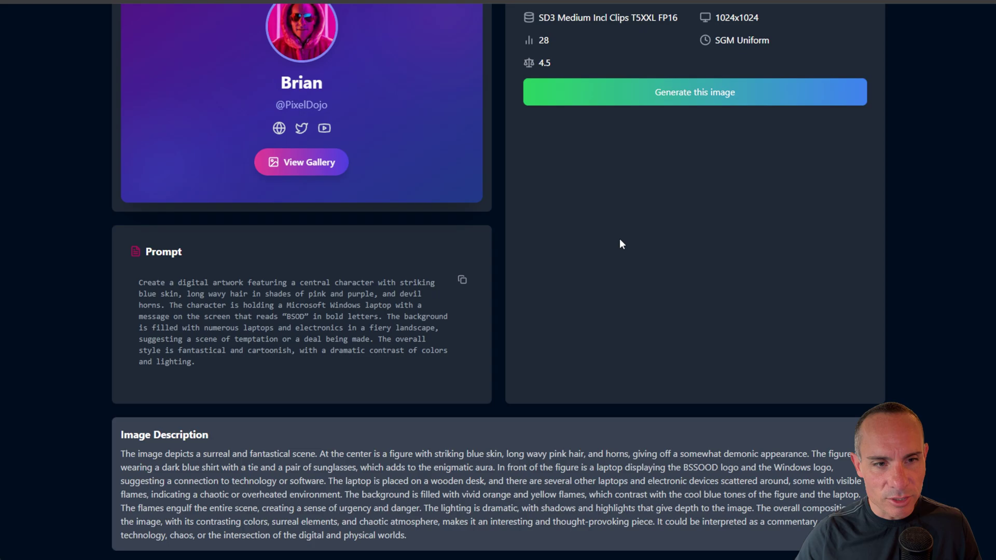
{"action": "scroll", "coordinate": [570, 261], "scroll_direction": "up", "scroll_amount": 15}
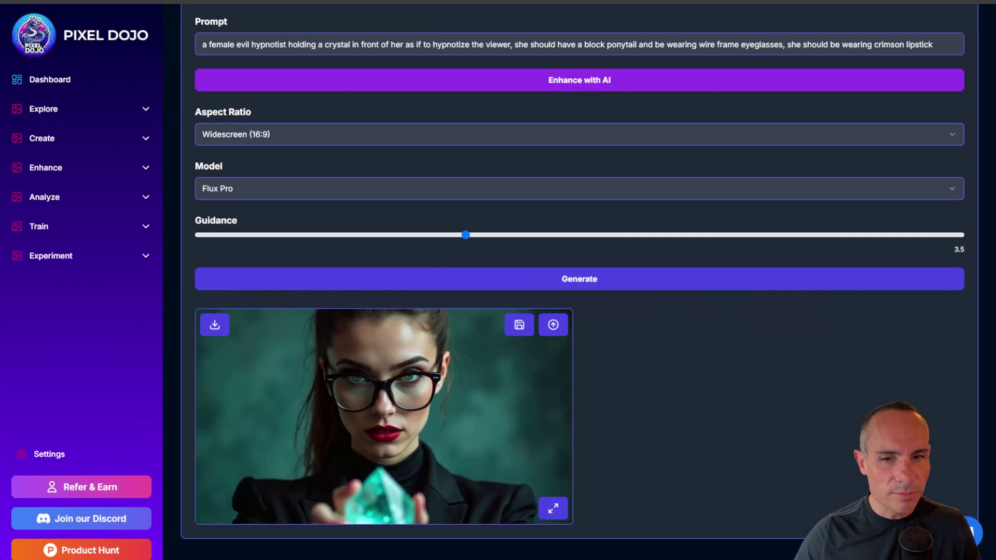
Step: Replace the hypnotist prompt with the blue-skinned "BSOD" laptop character prompt and generate it with Flux Pro in Widescreen (16:9)
{"action": "left_click", "coordinate": [397, 45]}
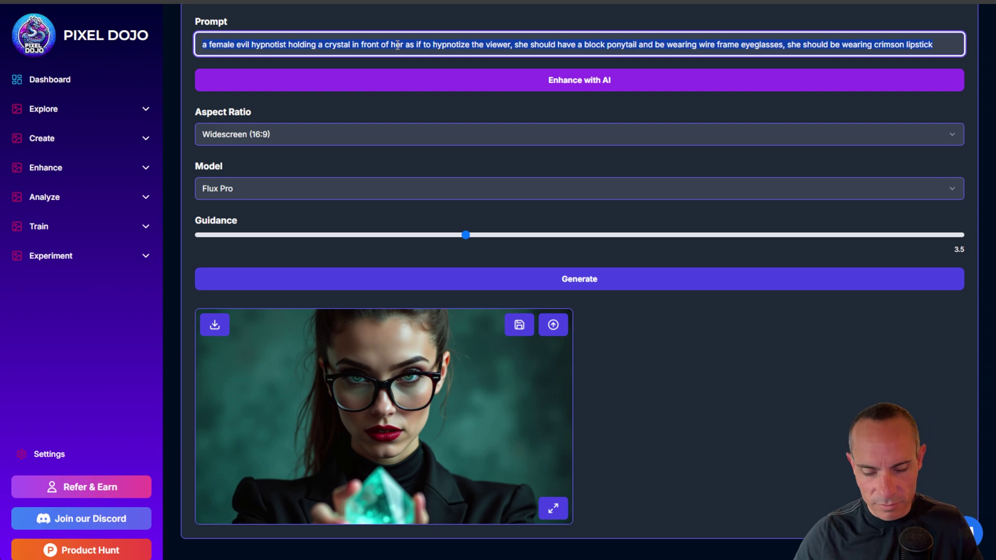
{"action": "key", "text": "ctrl+a"}
{"action": "key", "text": "ctrl+v"}
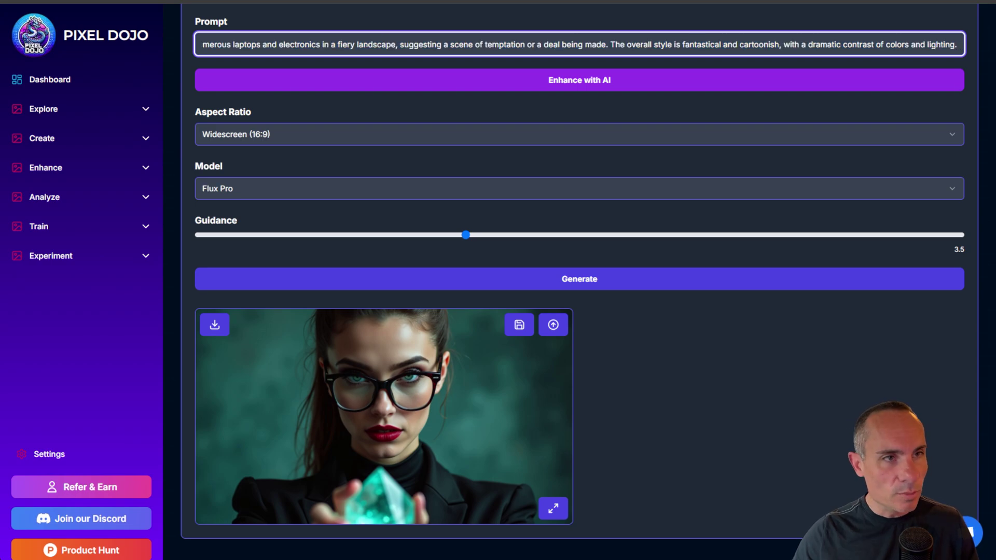
{"action": "left_click", "coordinate": [589, 283]}
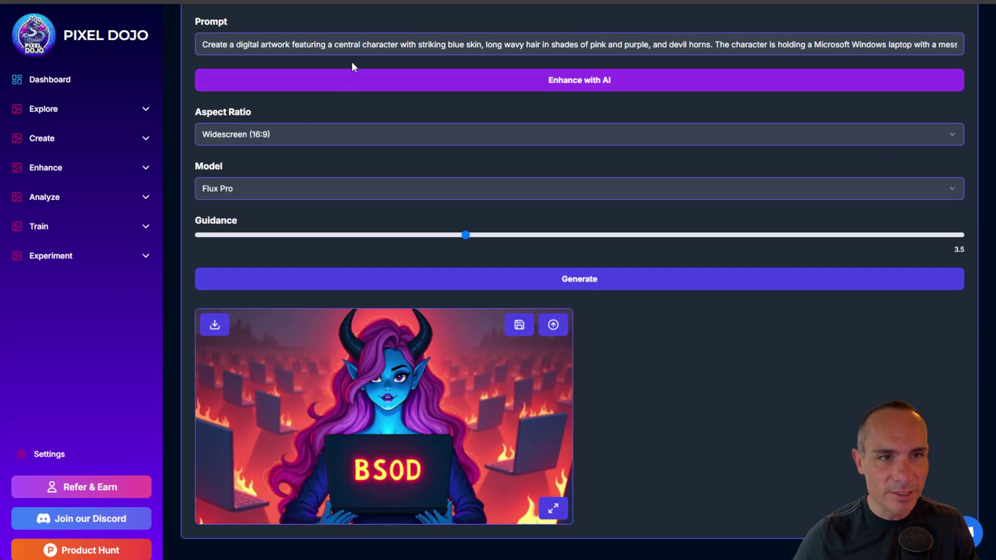
Step: Replace the prompt with the pale pink nails and lipstick mark hand prompt and generate it with Flux Pro in Square (1:1)
{"action": "left_click", "coordinate": [372, 43]}
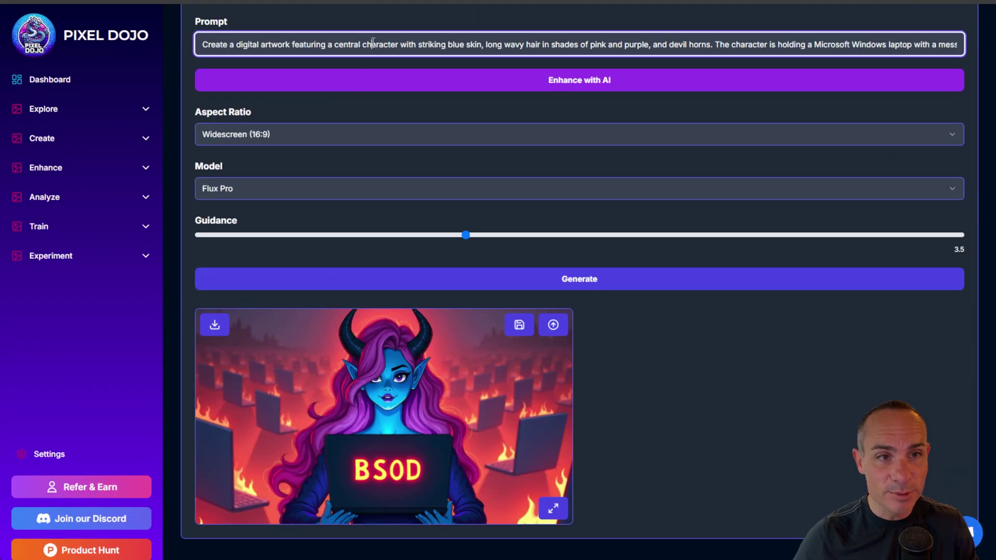
{"action": "key", "text": "ctrl+v"}
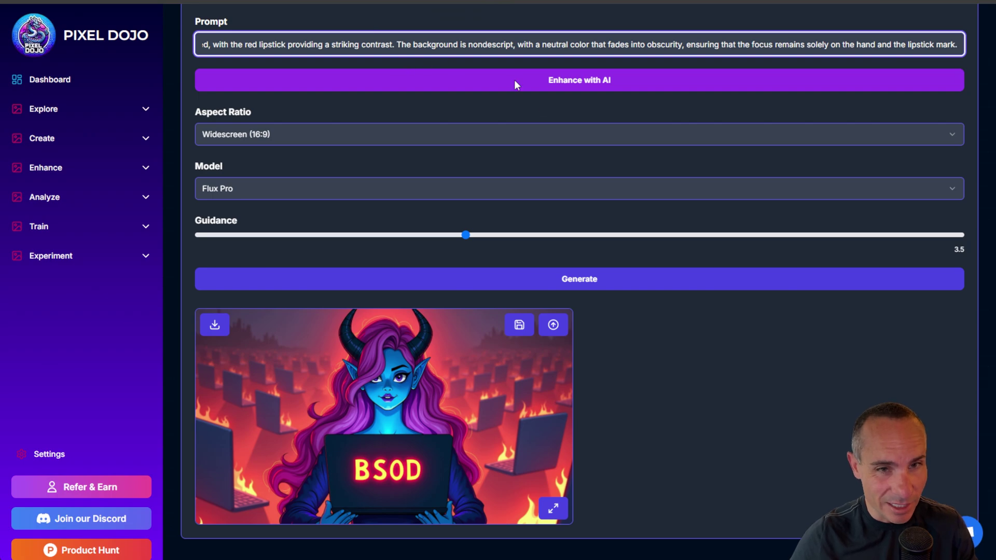
{"action": "left_click", "coordinate": [465, 143]}
{"action": "left_click", "coordinate": [242, 162]}
{"action": "left_click", "coordinate": [597, 279]}
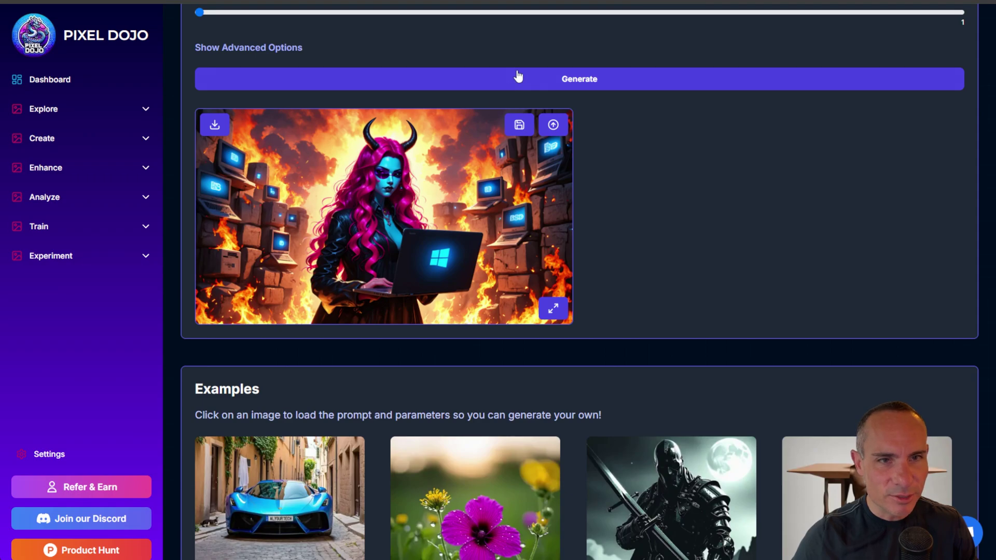
Step: Compare the hand and red lips reference image with its Flux Pro and Stable Diffusion 3 versions at enlarged size
{"action": "scroll", "coordinate": [585, 220], "scroll_direction": "up", "scroll_amount": 5}
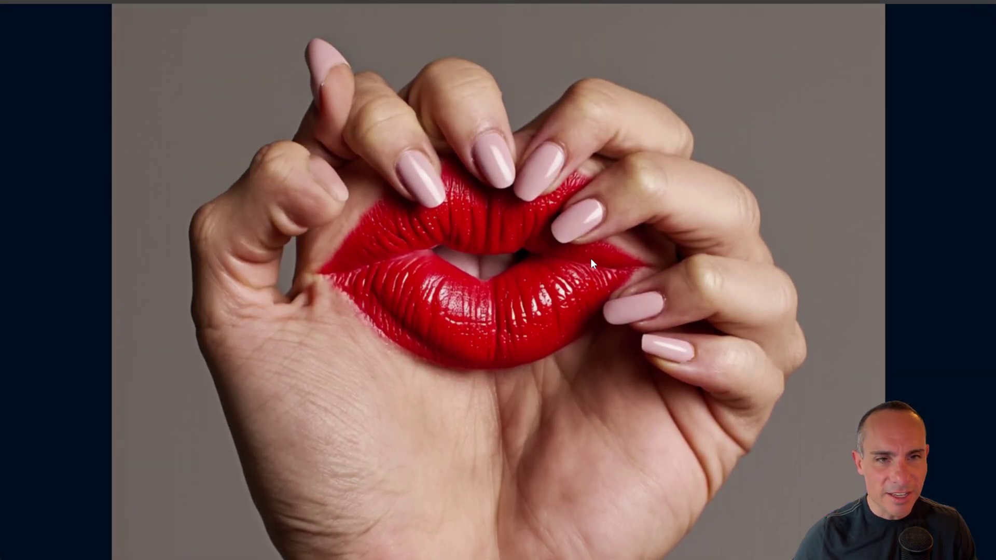
{"action": "scroll", "coordinate": [591, 260], "scroll_direction": "down", "scroll_amount": 1}
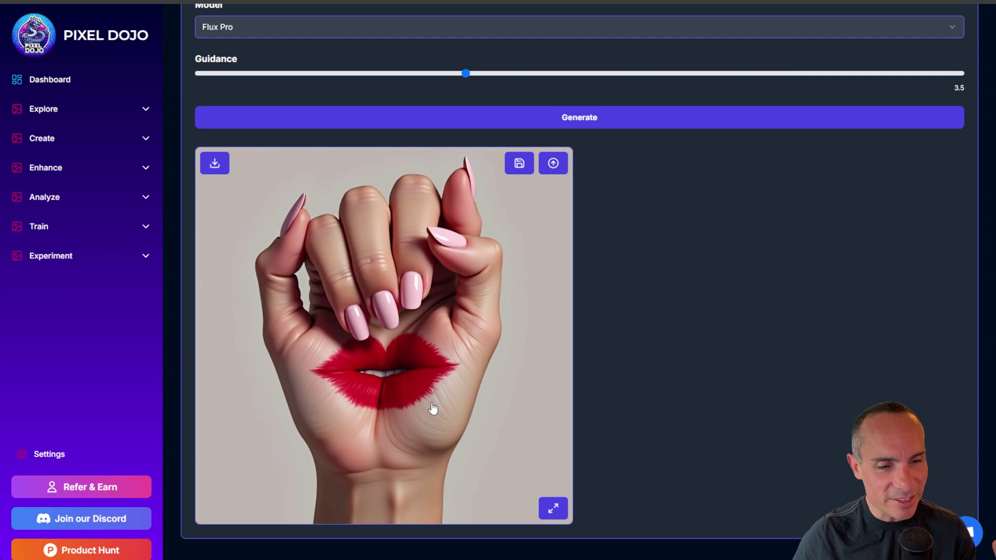
{"action": "left_click", "coordinate": [554, 509]}
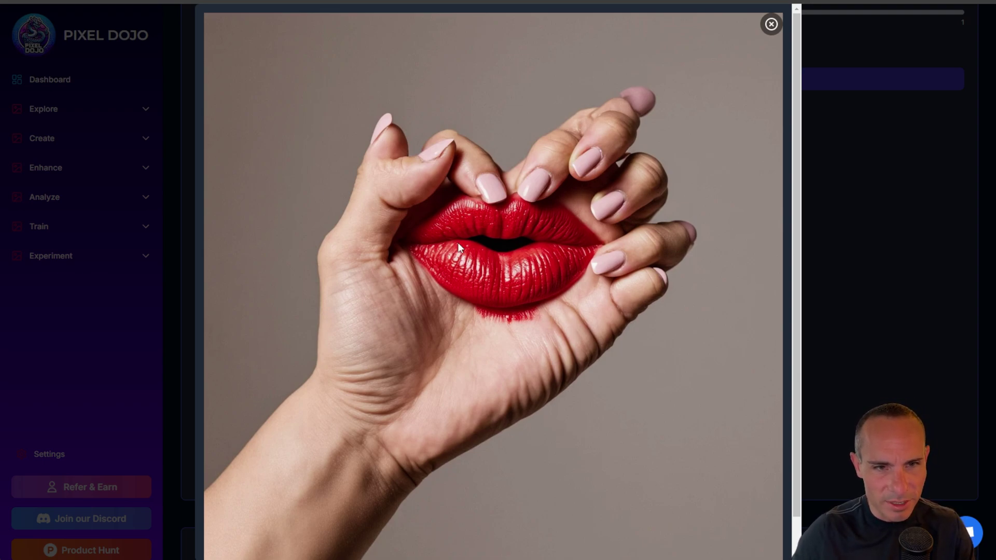
{"action": "left_click", "coordinate": [771, 24]}
{"action": "left_click", "coordinate": [519, 127]}
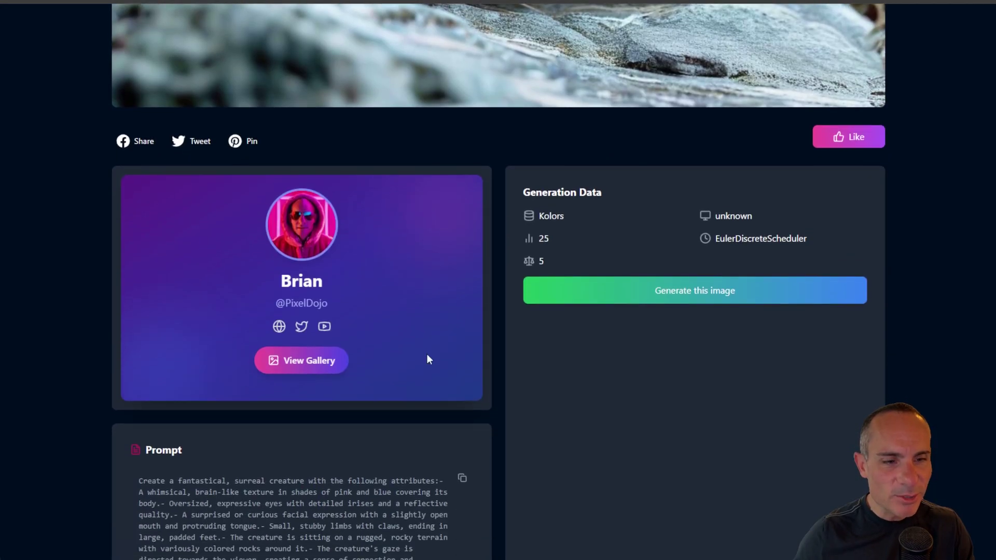
Step: Review the surreal brain-textured creature's reference page and copy its prompt
{"action": "scroll", "coordinate": [426, 353], "scroll_direction": "down", "scroll_amount": 6}
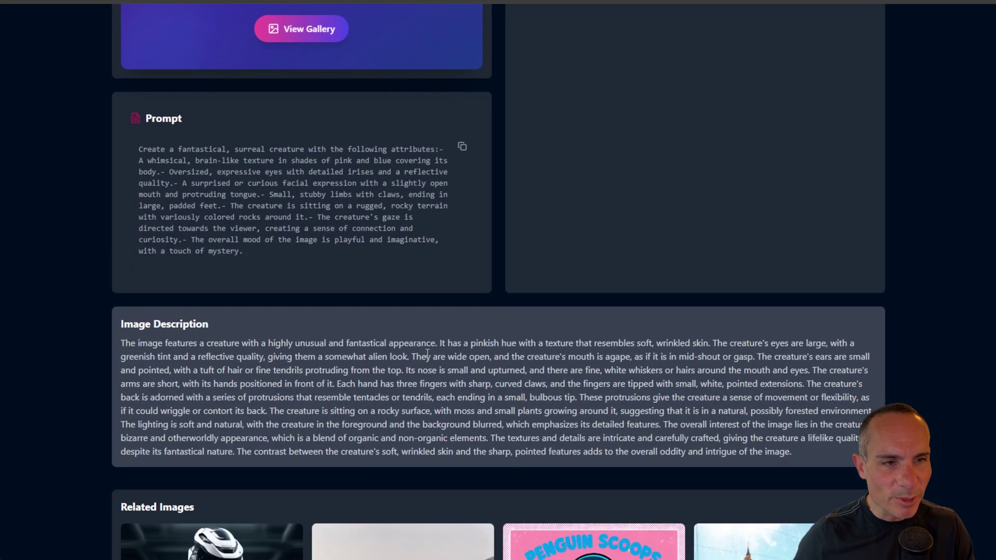
{"action": "scroll", "coordinate": [426, 353], "scroll_direction": "up", "scroll_amount": 1}
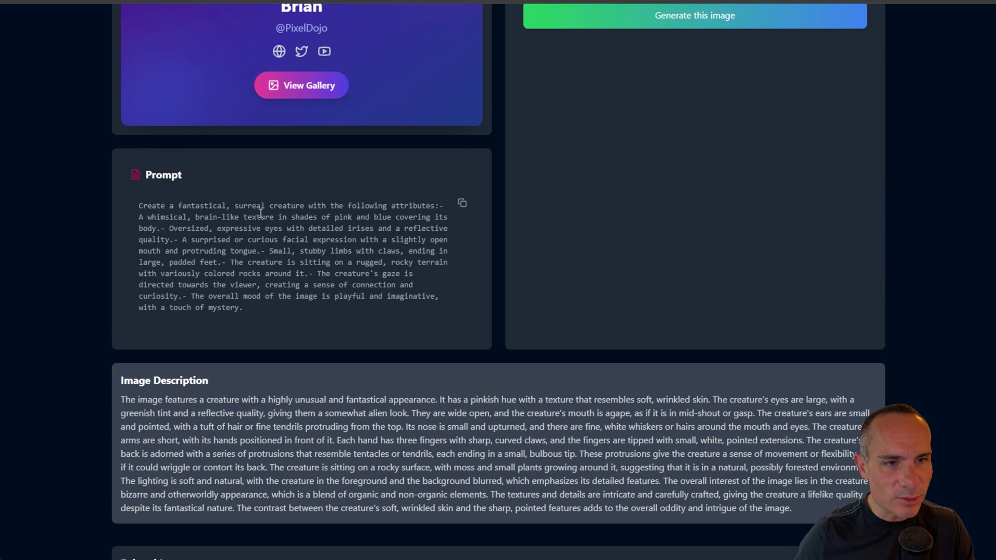
{"action": "left_click", "coordinate": [462, 204]}
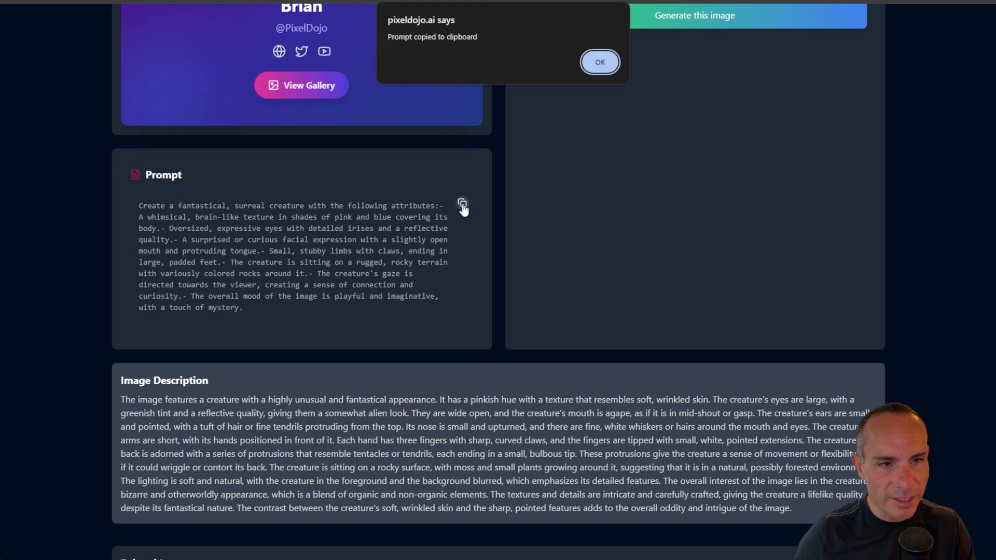
{"action": "left_click", "coordinate": [598, 61]}
{"action": "scroll", "coordinate": [551, 240], "scroll_direction": "up", "scroll_amount": 1}
{"action": "scroll", "coordinate": [549, 240], "scroll_direction": "up", "scroll_amount": 10}
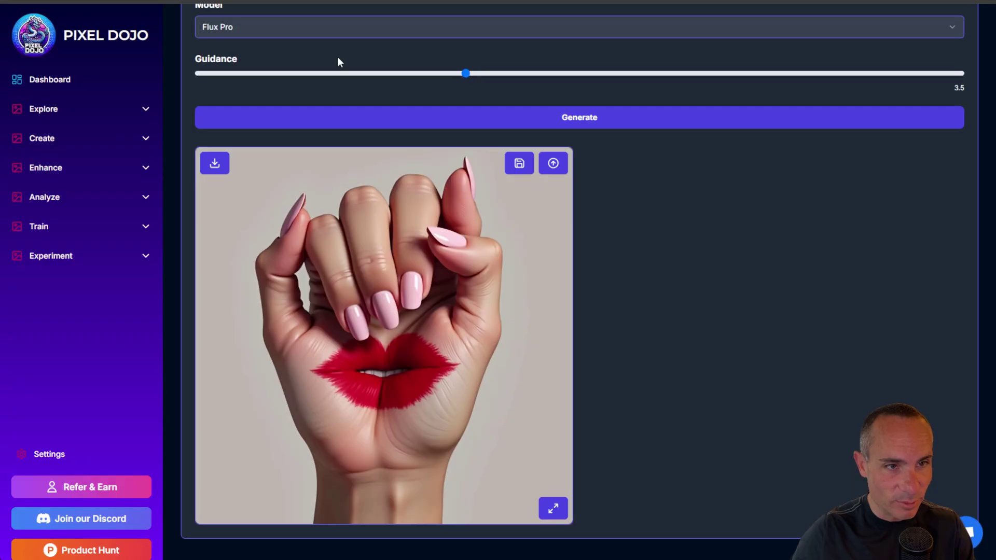
Step: Generate the brain-textured creature from the copied prompt with Flux Pro in Square (1:1) and examine it enlarged
{"action": "scroll", "coordinate": [477, 269], "scroll_direction": "up", "scroll_amount": 6}
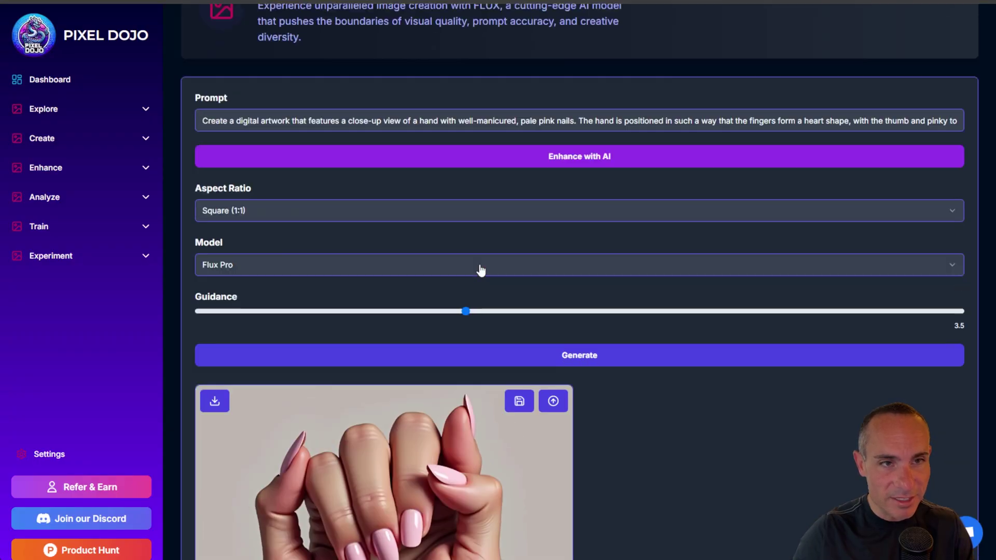
{"action": "left_click", "coordinate": [461, 204]}
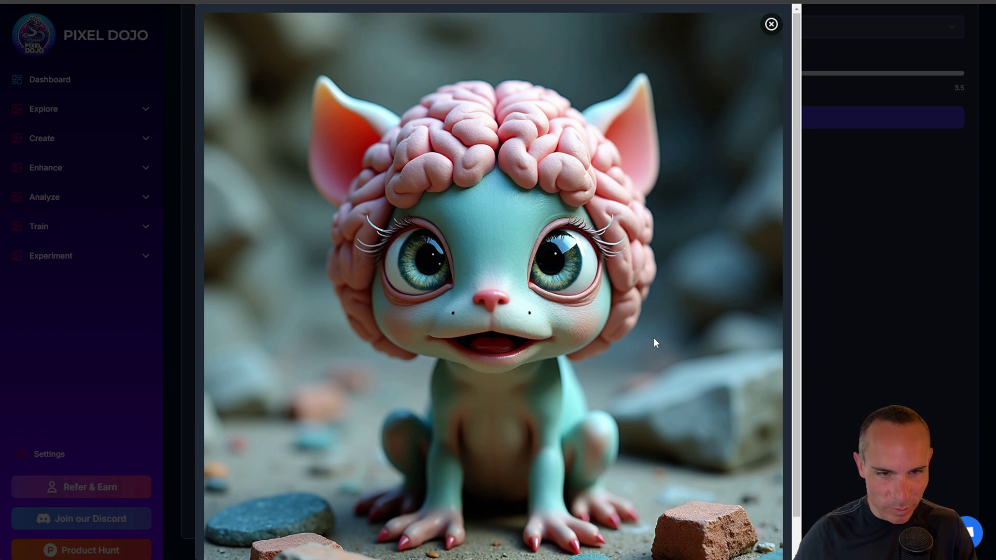
{"action": "scroll", "coordinate": [655, 337], "scroll_direction": "down", "scroll_amount": 1}
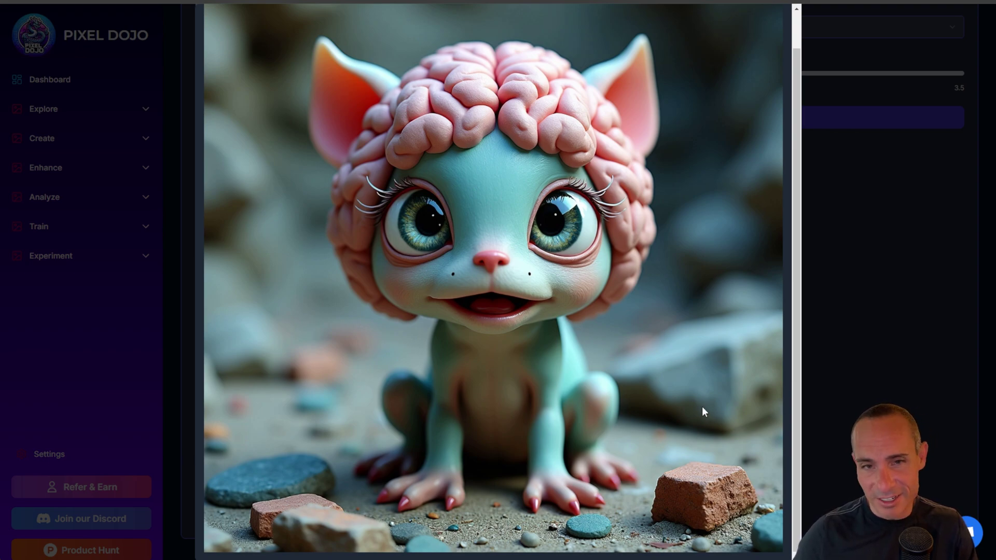
{"action": "left_click", "coordinate": [838, 290]}
{"action": "left_click", "coordinate": [555, 407]}
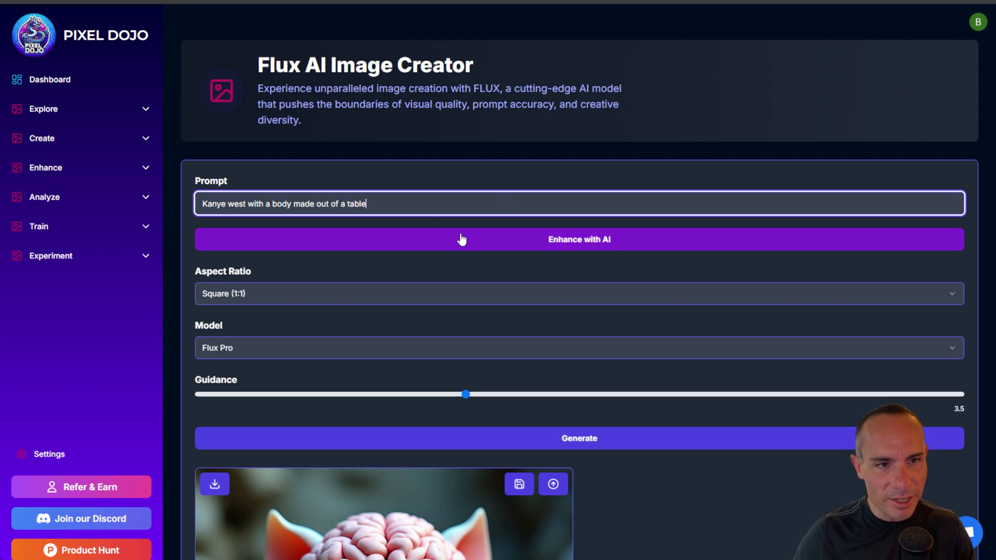
Step: Generate "Kanye west with a body made out of a table" with Flux Pro in Square (1:1), and view the Stable Diffusion 3 version enlarged
{"action": "left_click", "coordinate": [578, 438]}
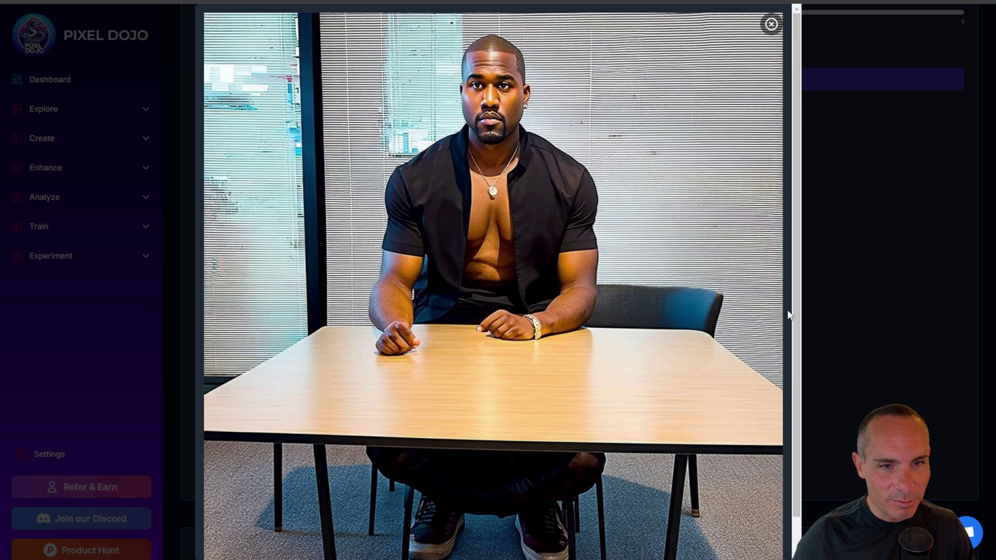
{"action": "left_click", "coordinate": [772, 26]}
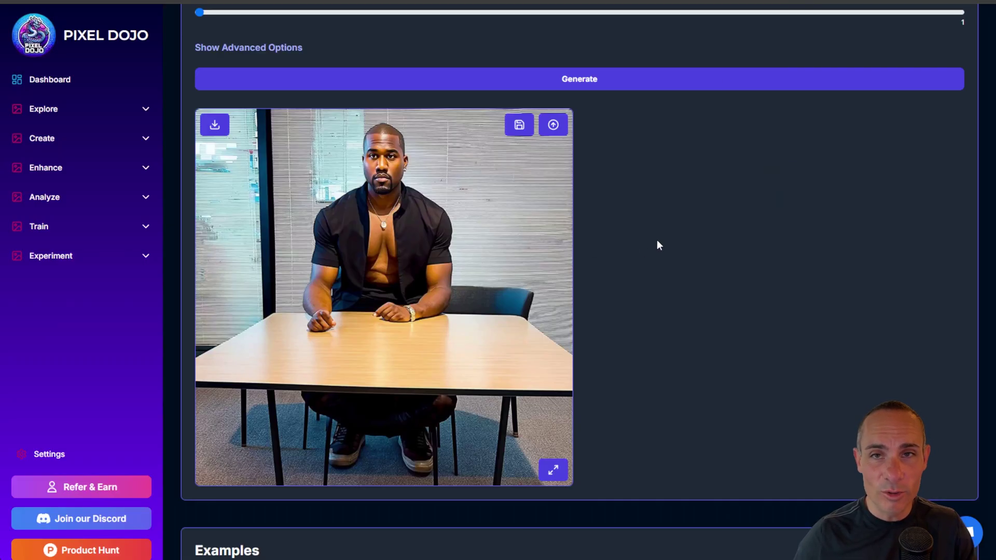